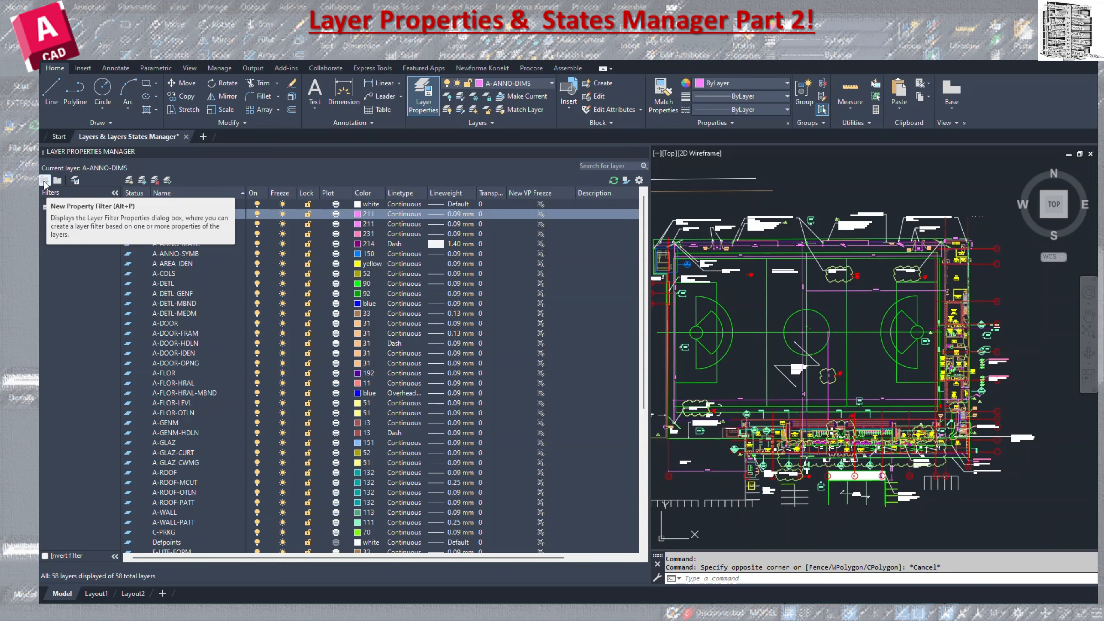
Create a layer property filter named Floor Layers that matches layer names with A-F*.
click(44, 181)
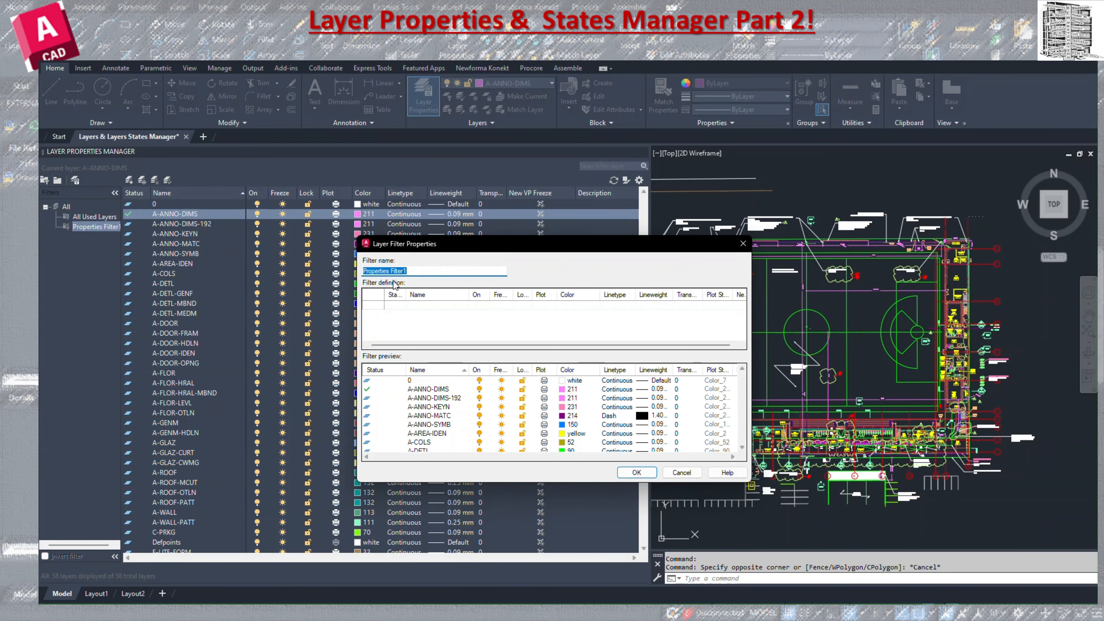
text(F)
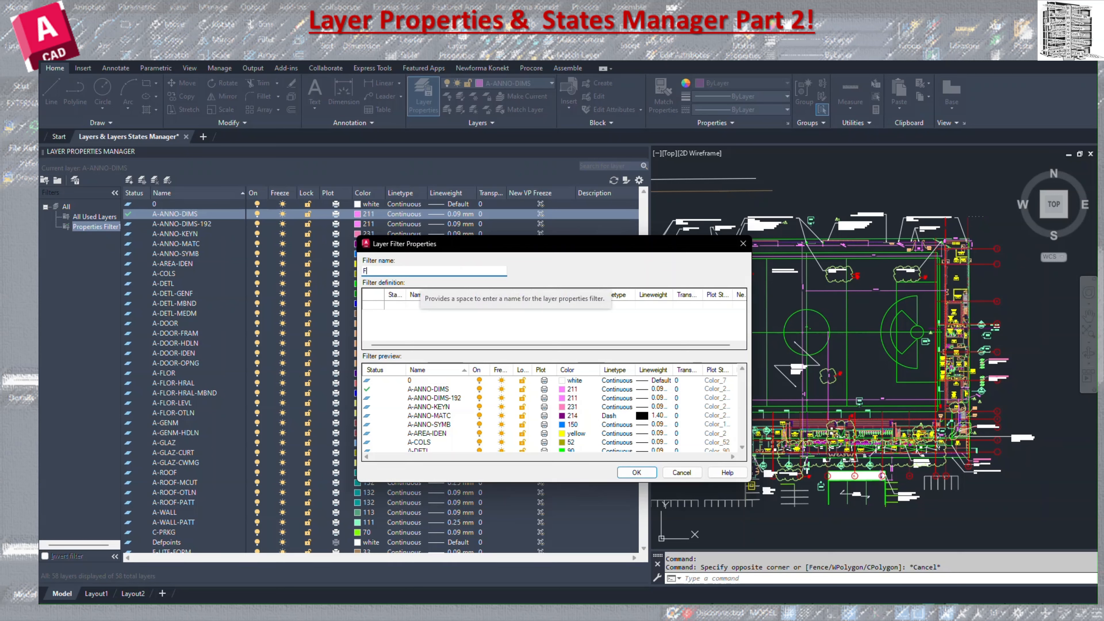
text(loor Layers)
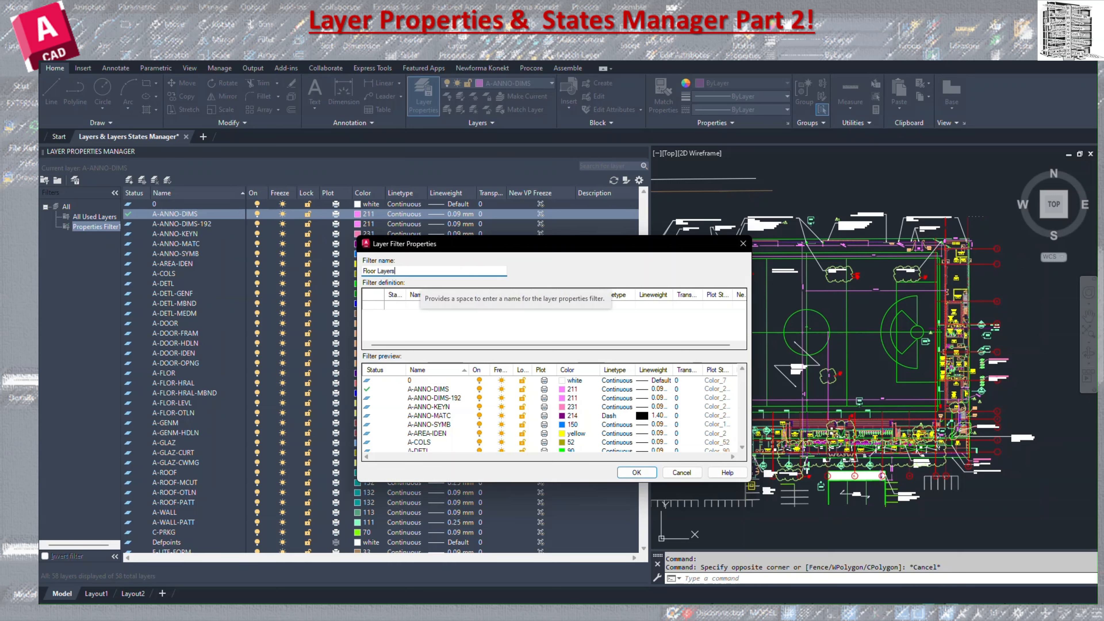
click(414, 306)
text(A-)
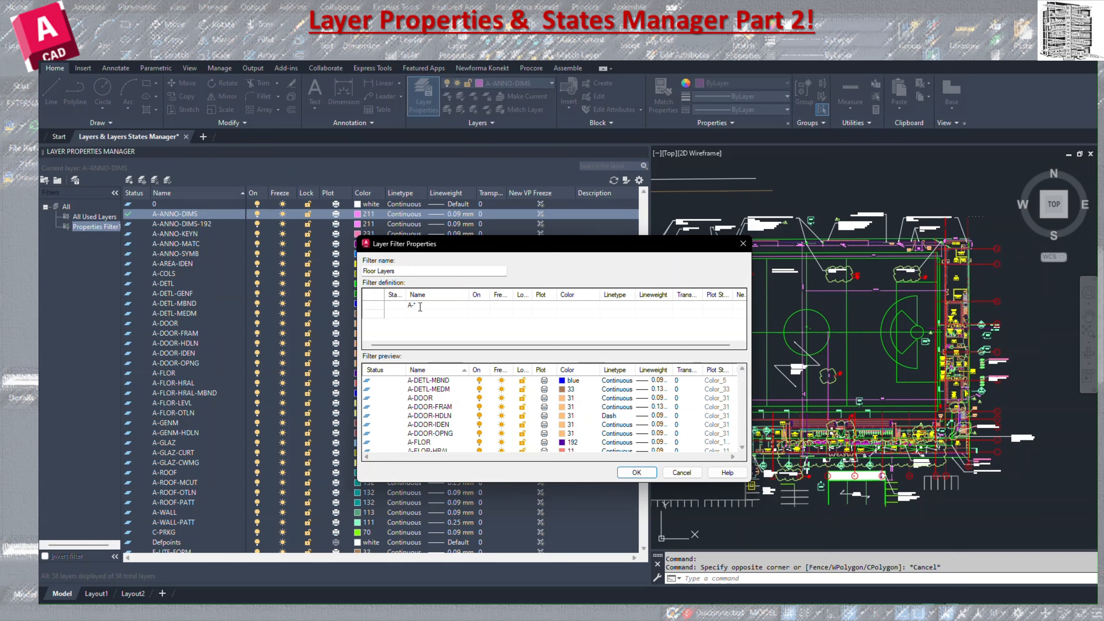
text(F)
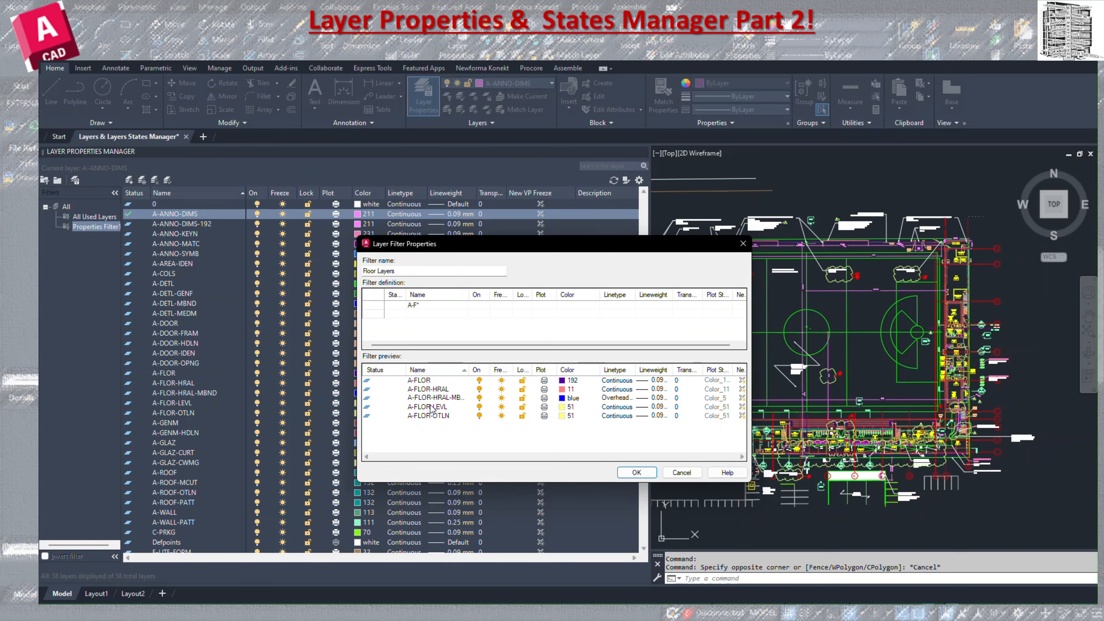
click(637, 472)
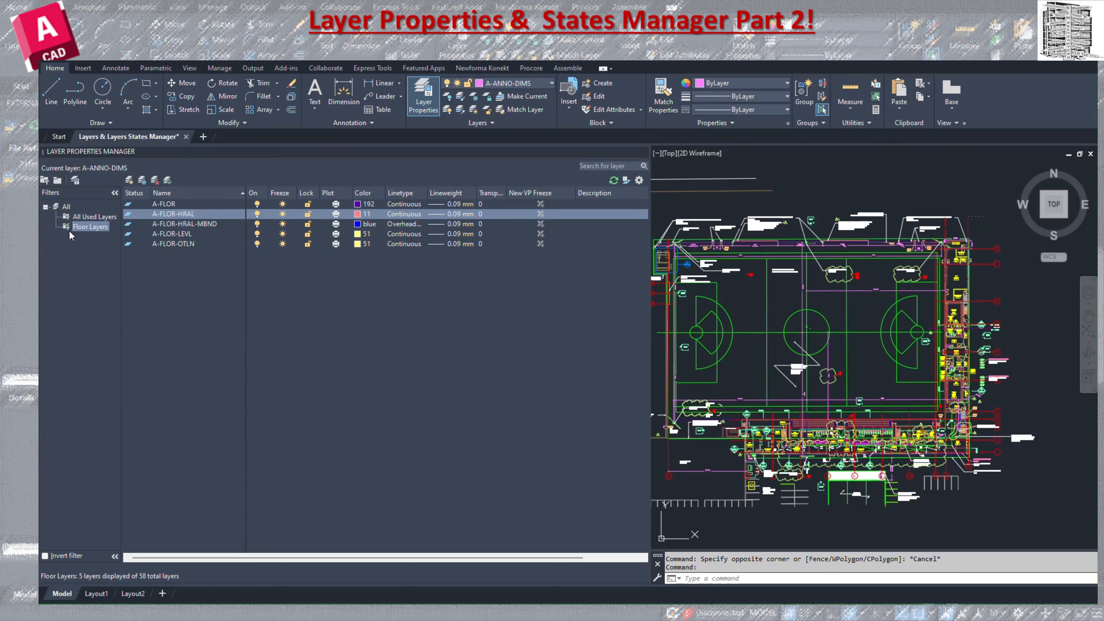
Compare the full All Used Layers list with the layers shown by the Floor Layers filter.
click(89, 217)
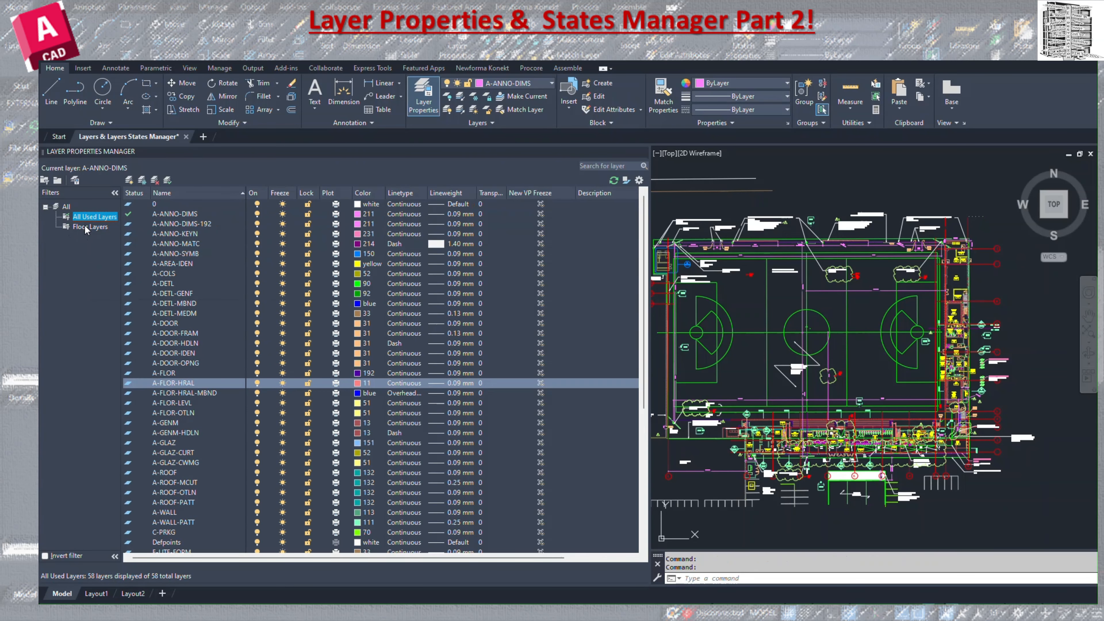
scroll(235, 401, down, 8)
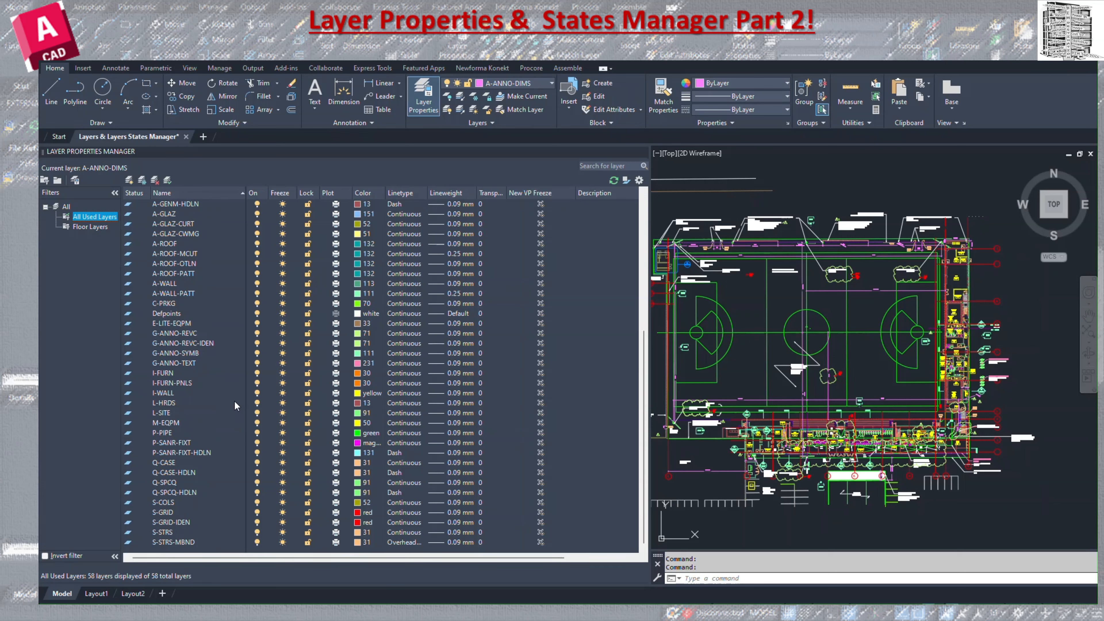
scroll(235, 400, up, 8)
click(92, 230)
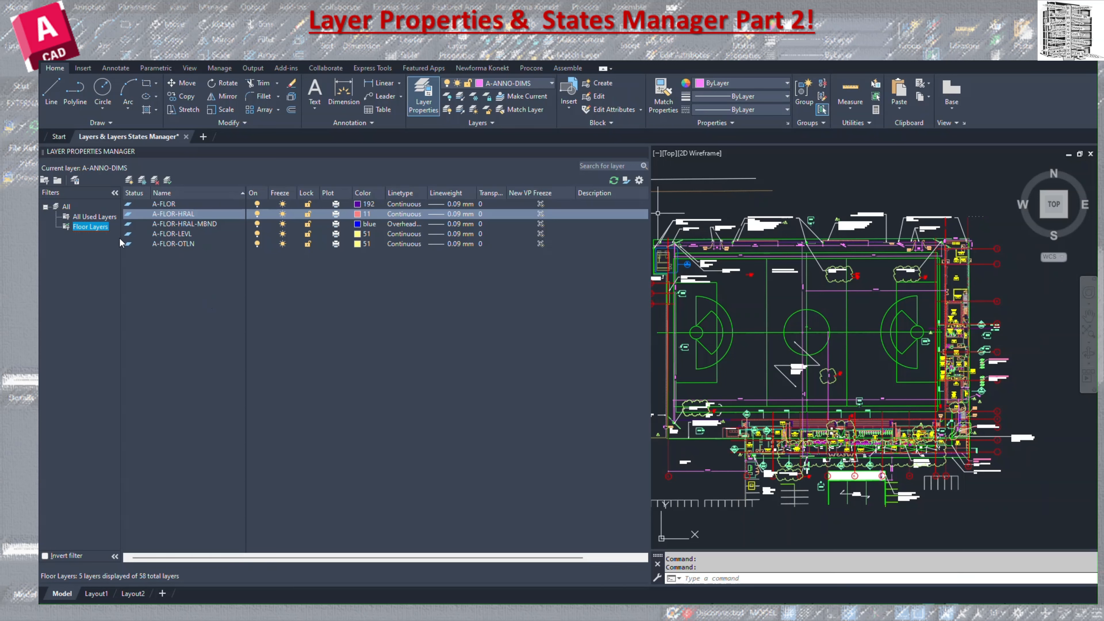
Create a group filter with its default name and check the Layer States Manager for saved layer states.
click(56, 182)
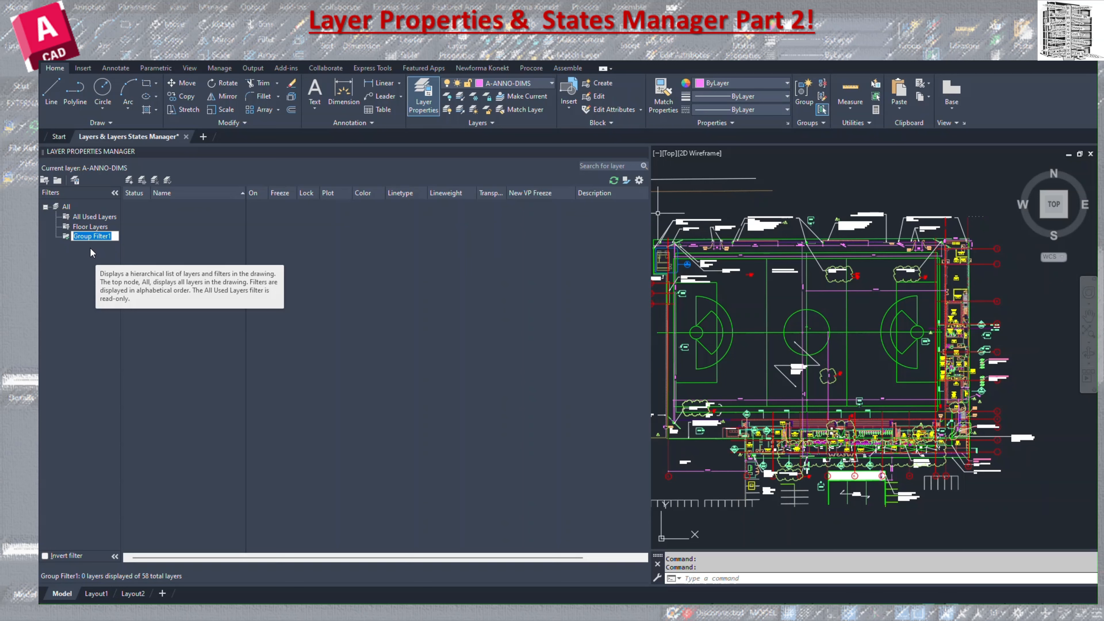
key(Return)
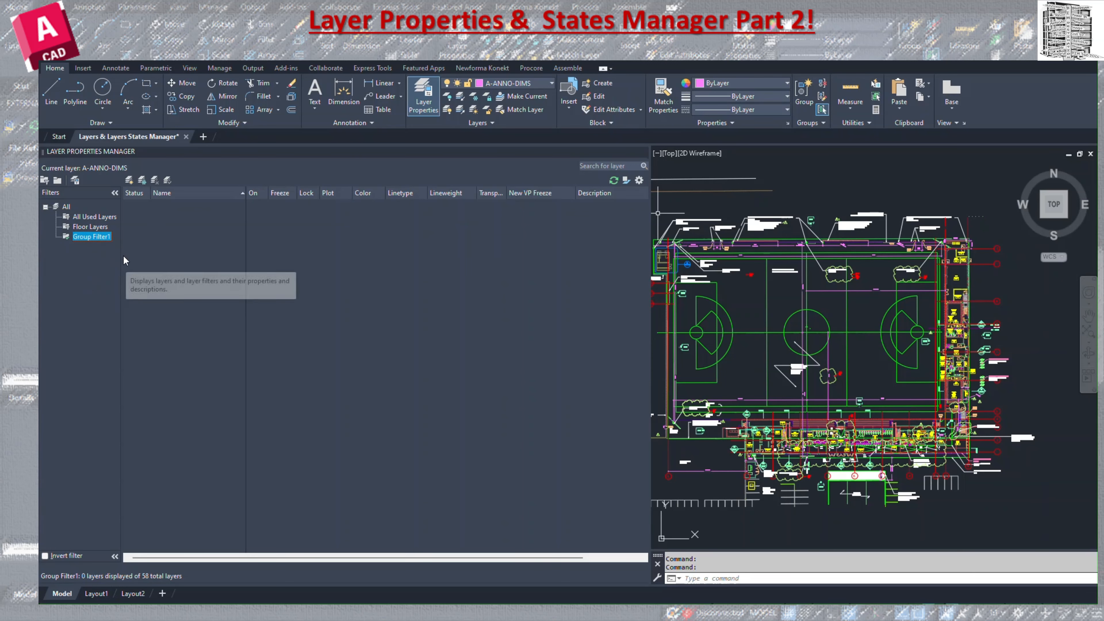
click(75, 181)
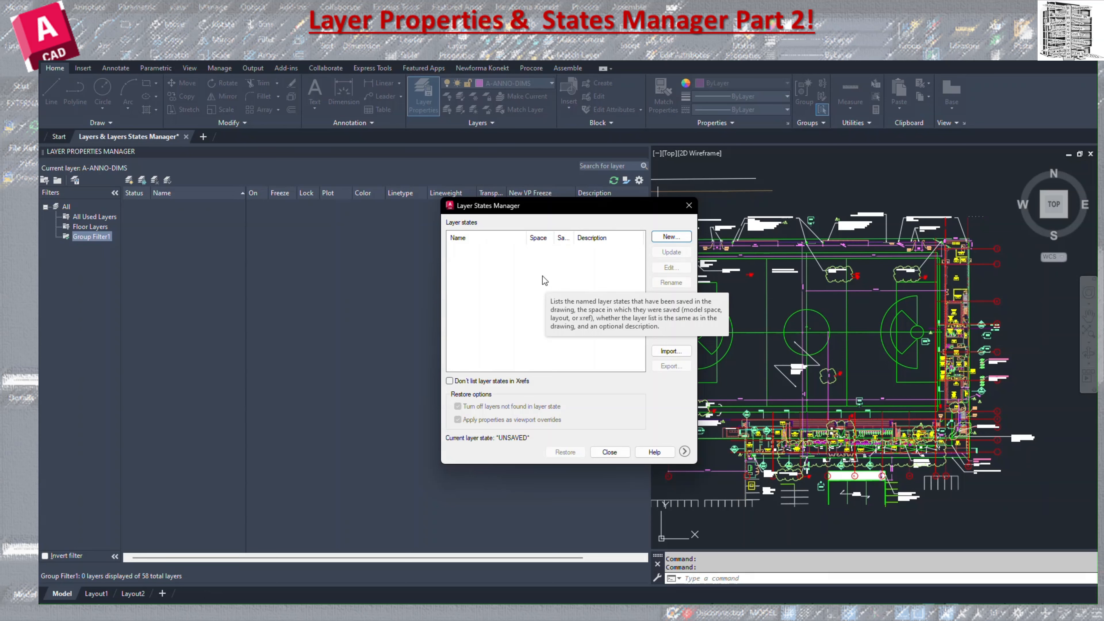
click(609, 452)
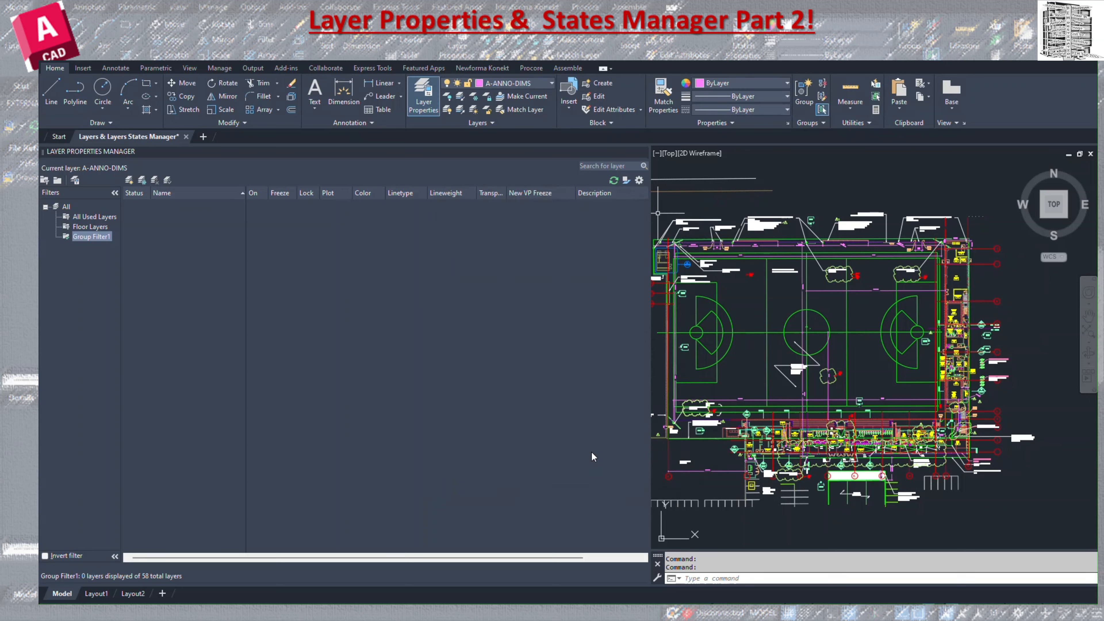
Add a new layer with its default name to the group filter and review it among All Used Layers.
click(129, 180)
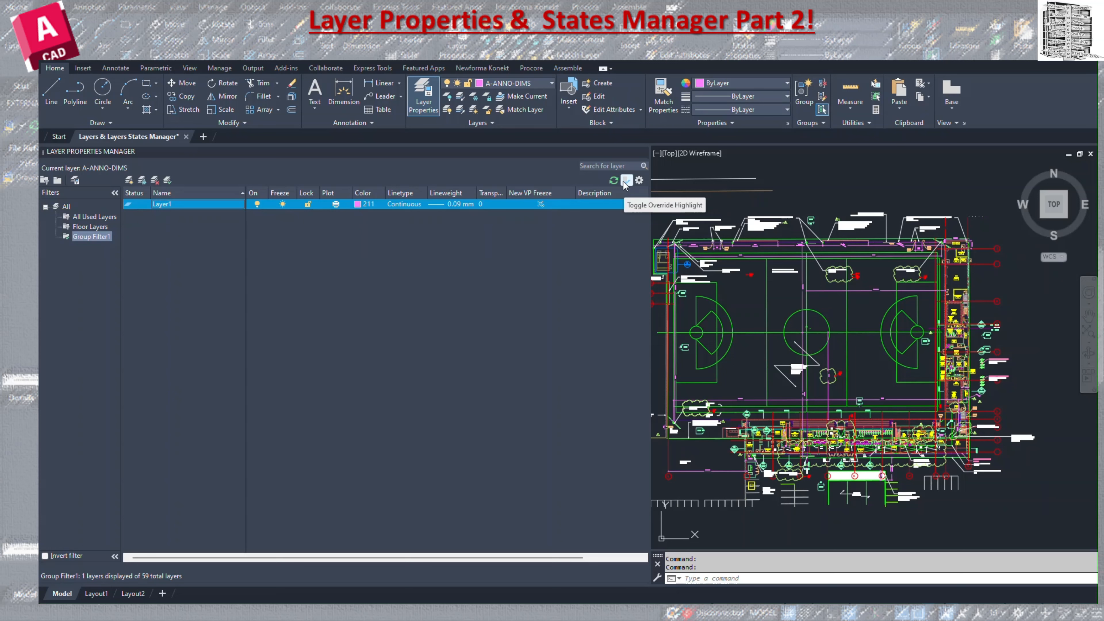
click(93, 217)
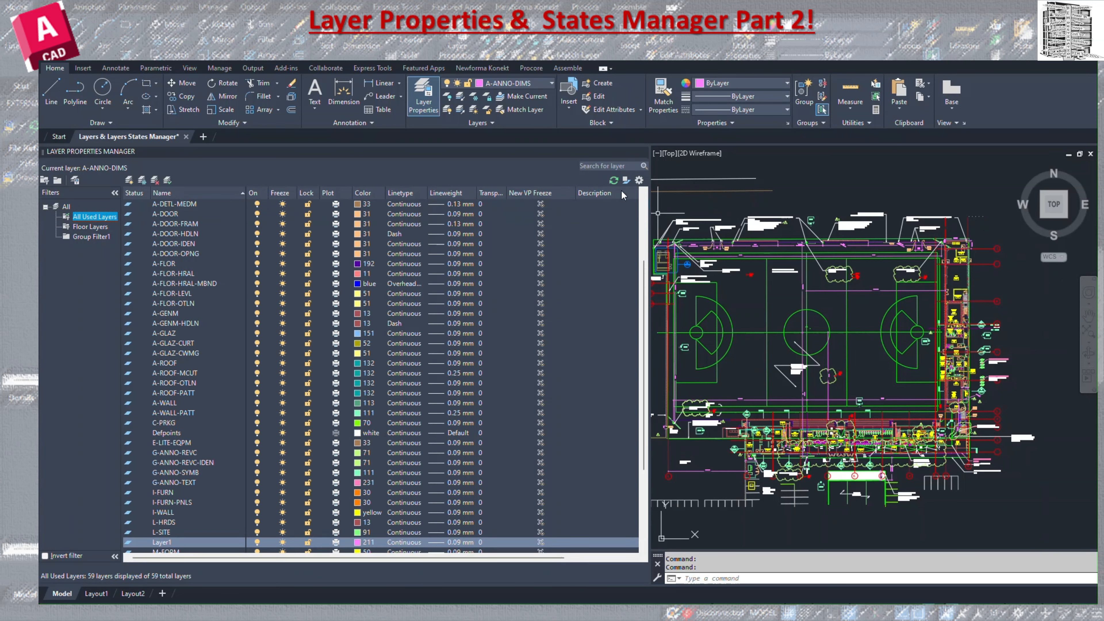
scroll(166, 346, down, 5)
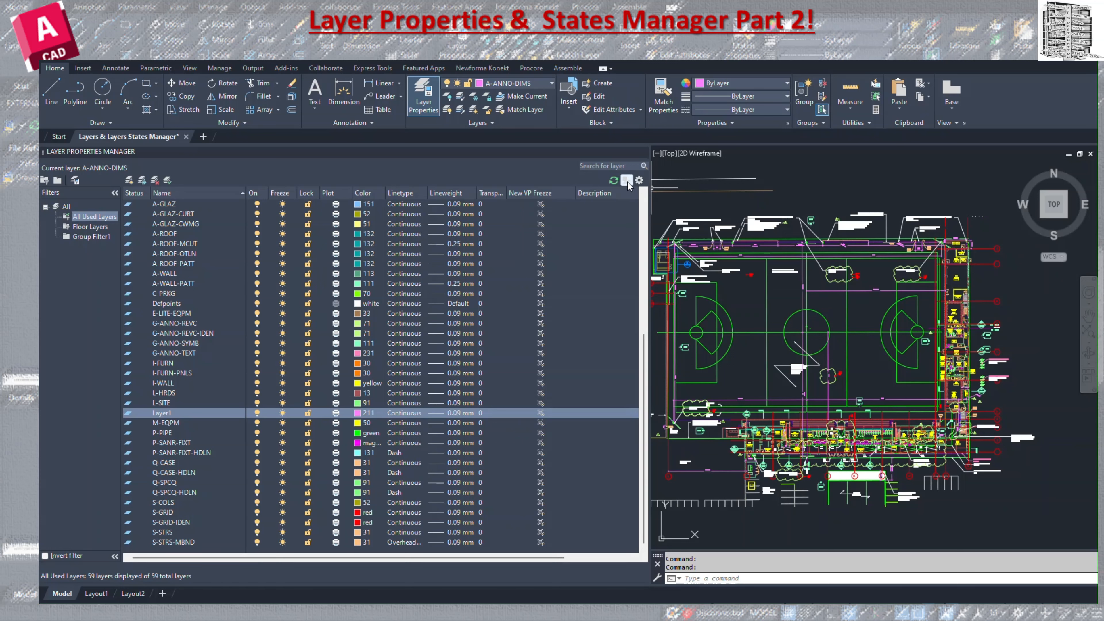
scroll(163, 373, up, 4)
scroll(162, 373, up, 5)
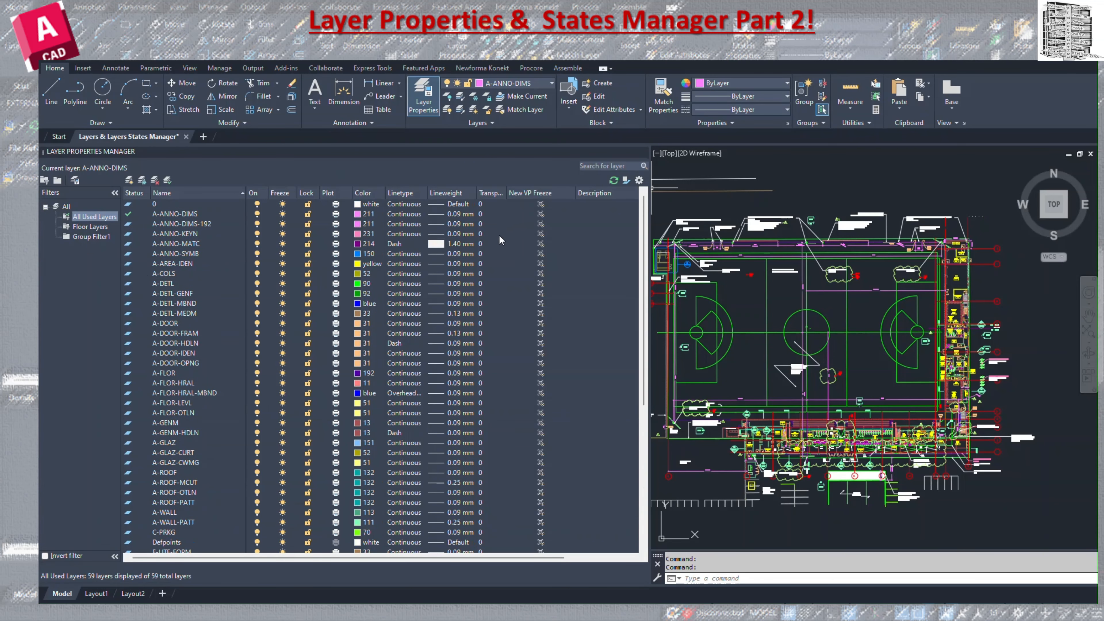
In the layer settings, enable xref reload for On/Off, Freeze/Thaw, Lock/Unlock, Plot/No Plot, New VP Freeze and Description.
click(639, 181)
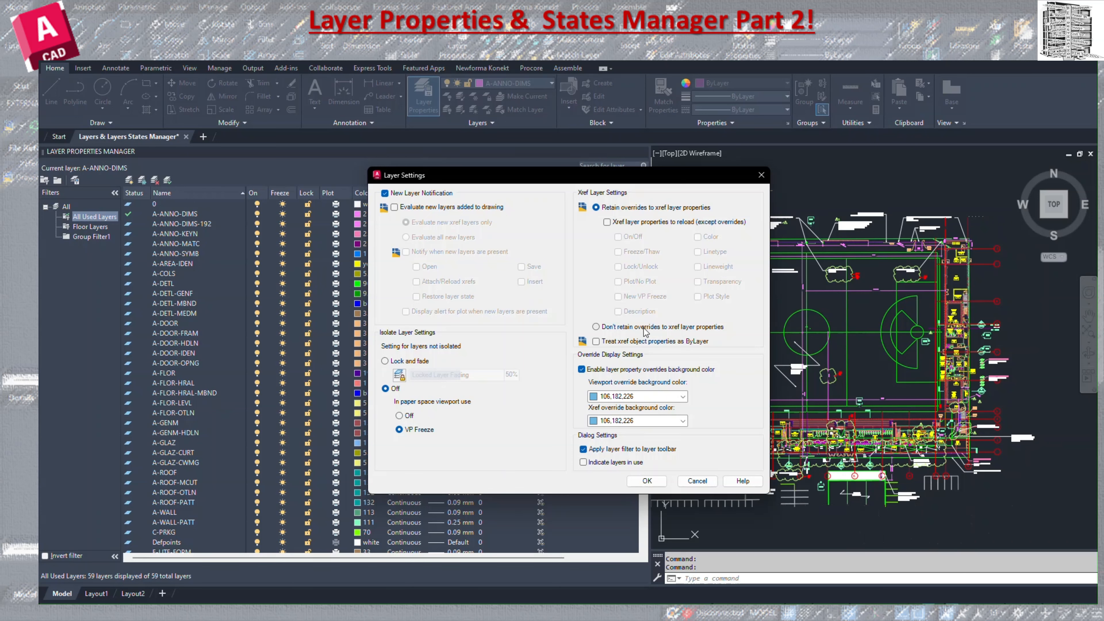
mouse_move(645, 331)
click(606, 222)
click(618, 236)
click(618, 252)
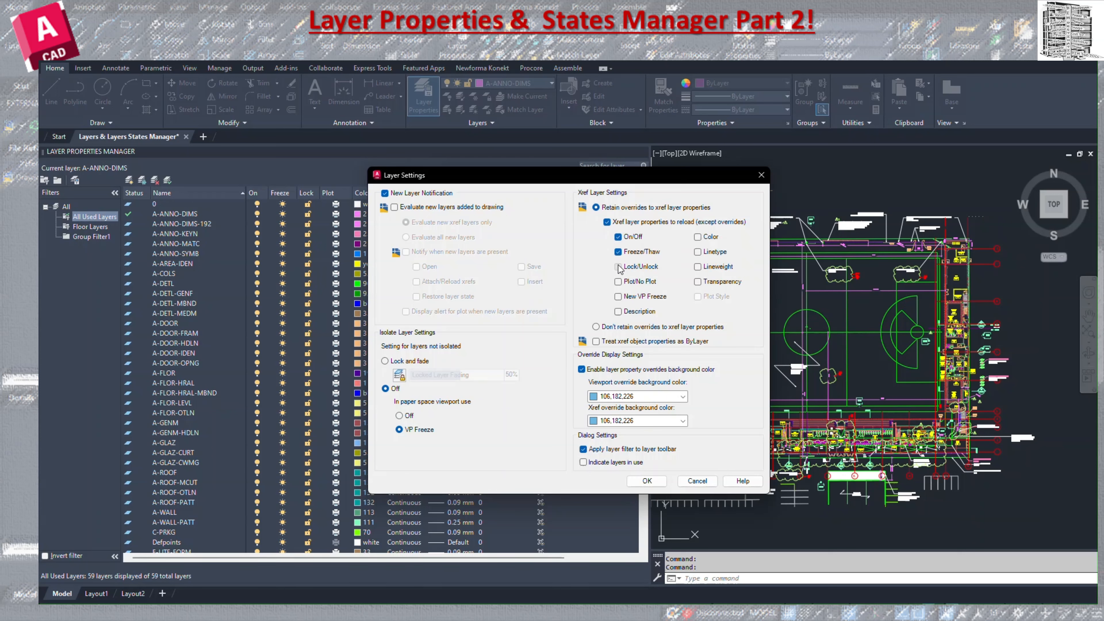
click(617, 266)
click(618, 282)
click(618, 296)
click(618, 312)
Enable xref reload for Transparency, Lineweight, Linetype and Color, treat xref object properties as ByLayer, and apply the layer settings.
click(698, 281)
click(697, 266)
click(698, 251)
click(698, 237)
click(596, 342)
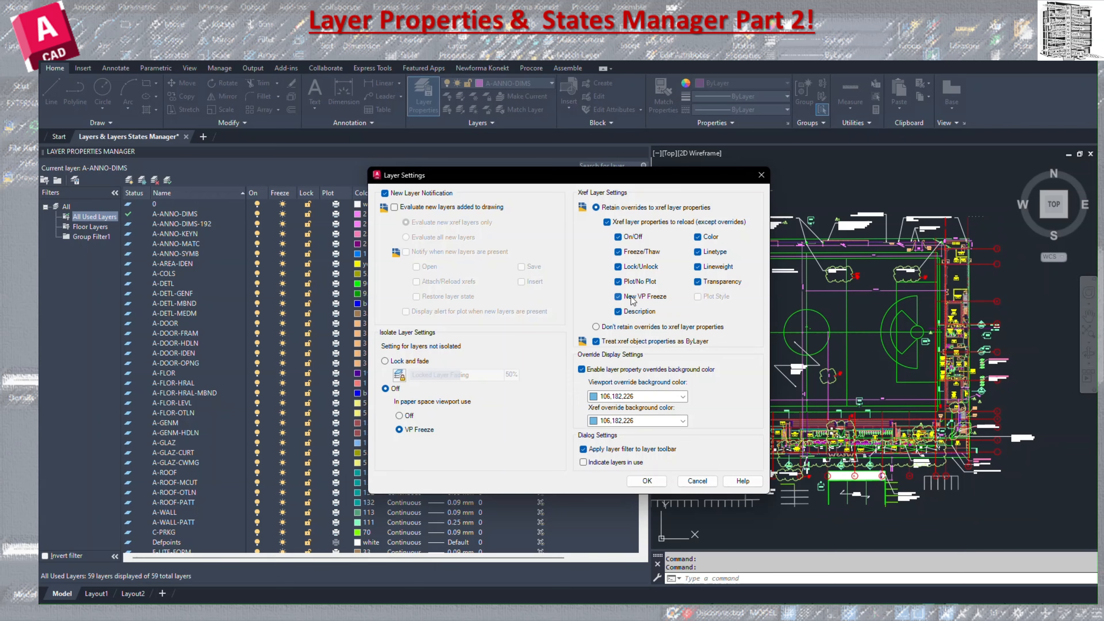
click(660, 484)
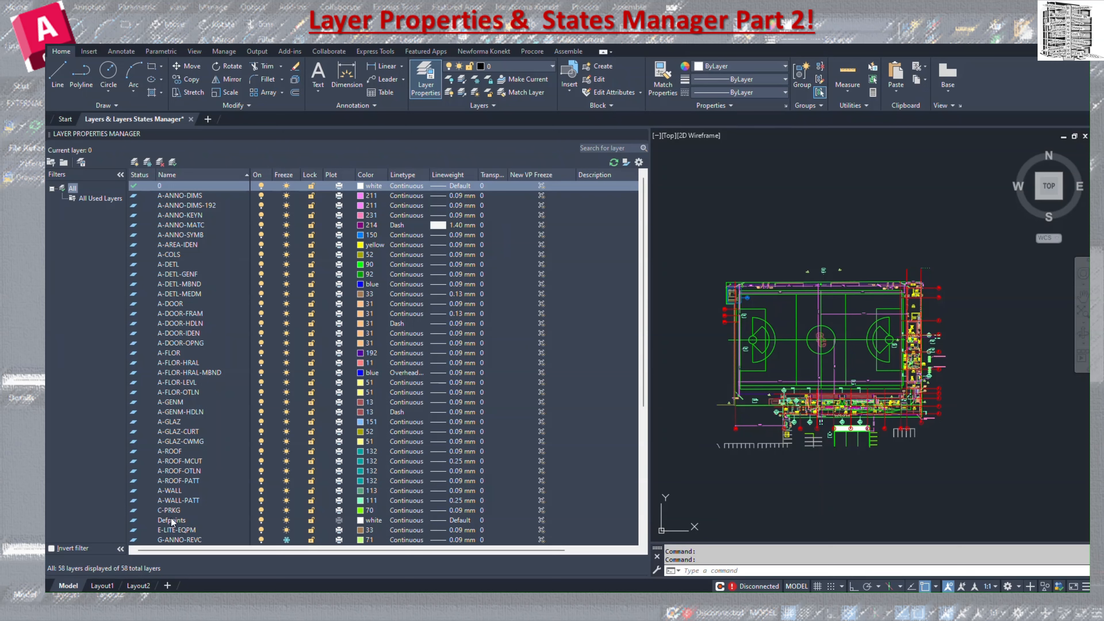
Switch to Layout1 and close the Layer Properties Manager to show the whole sheet.
mouse_move(101, 587)
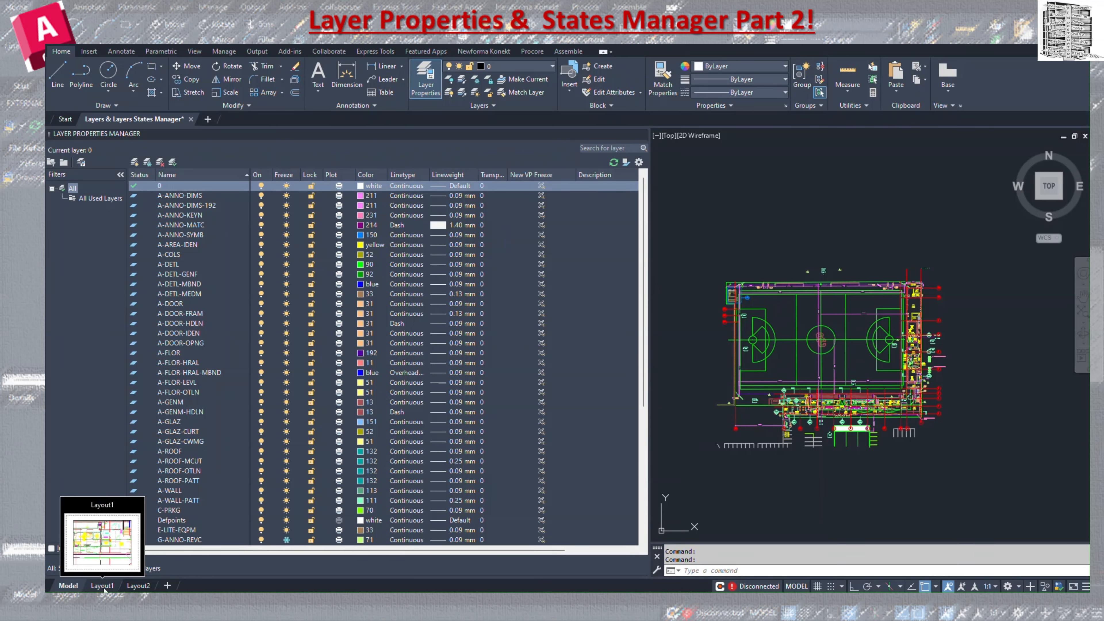
click(102, 585)
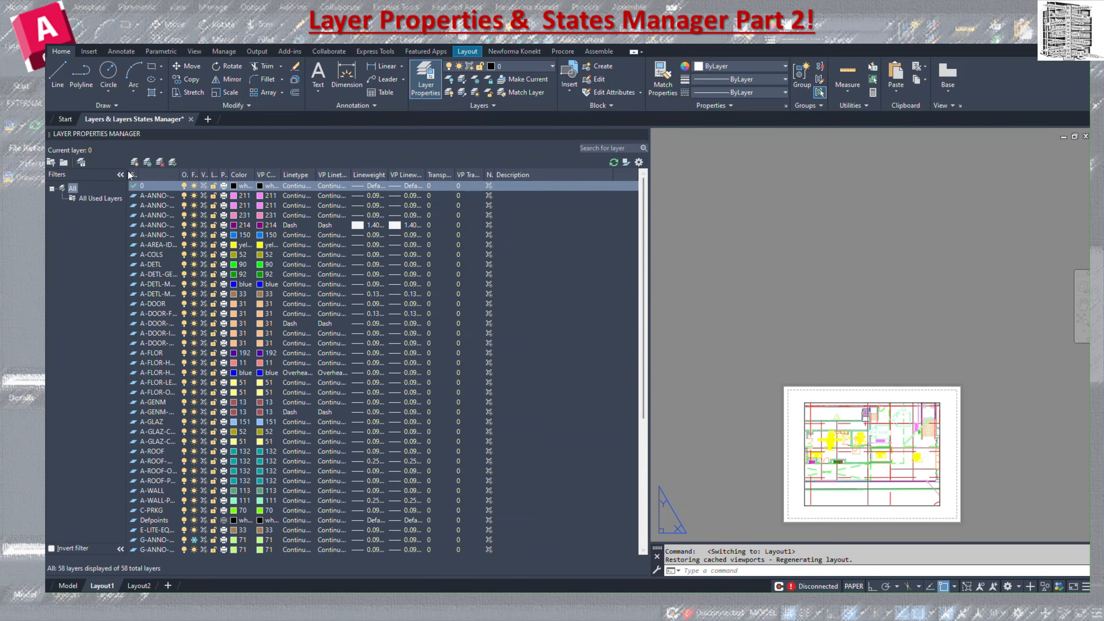
click(430, 90)
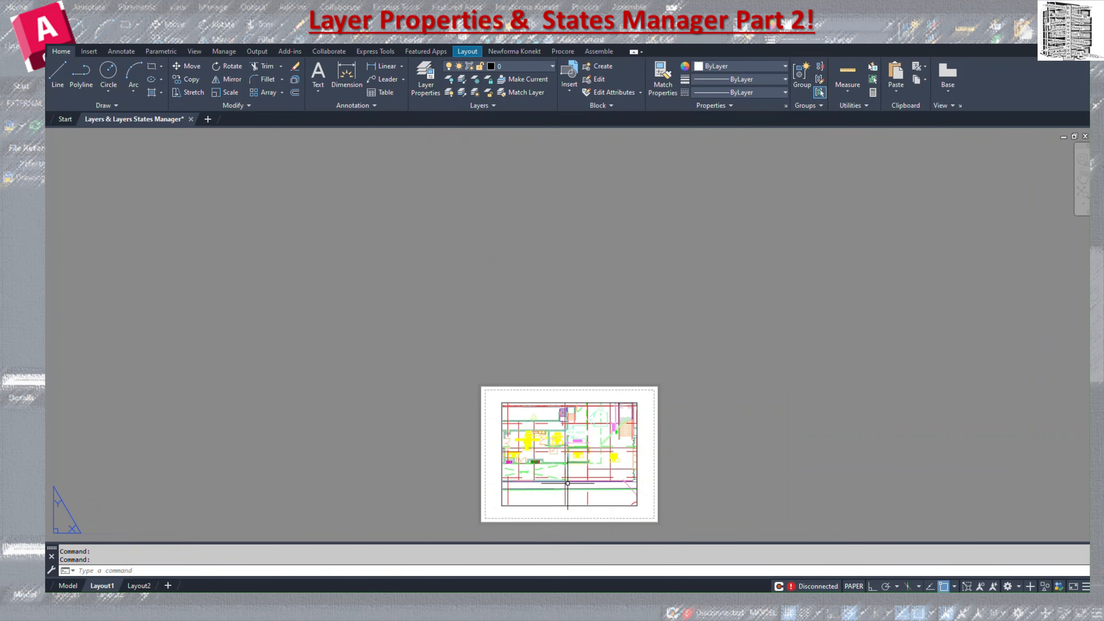
scroll(611, 522, up, 4)
scroll(635, 509, up, 2)
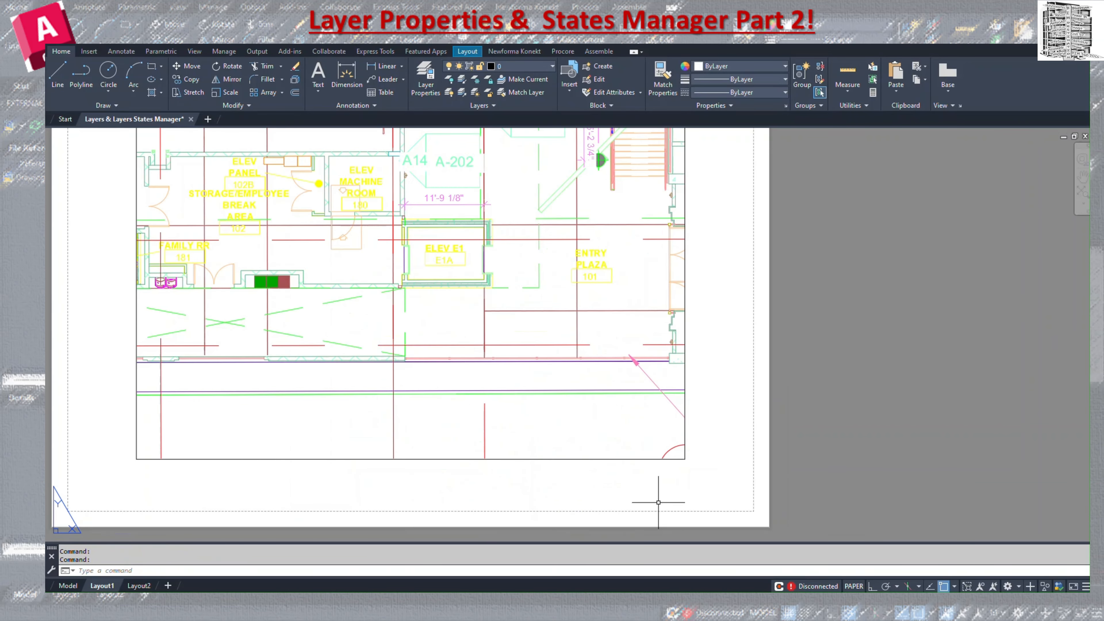
scroll(710, 482, down, 2)
middle_drag(714, 476, 693, 487)
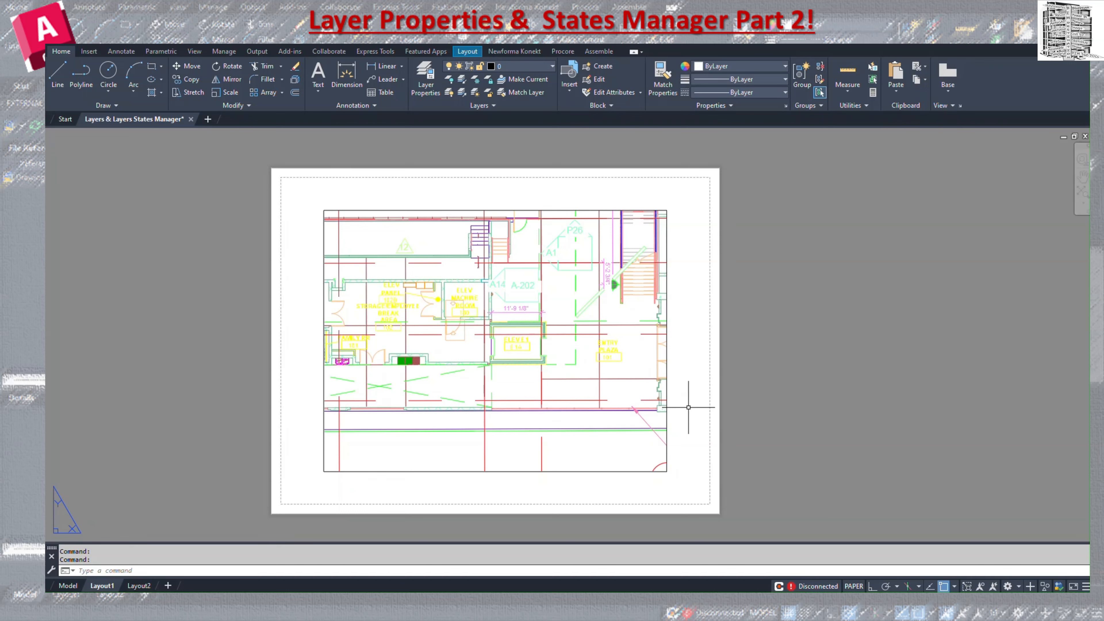
Start the VIEWPORTS command and select the Three: Right standard viewport configuration.
click(686, 358)
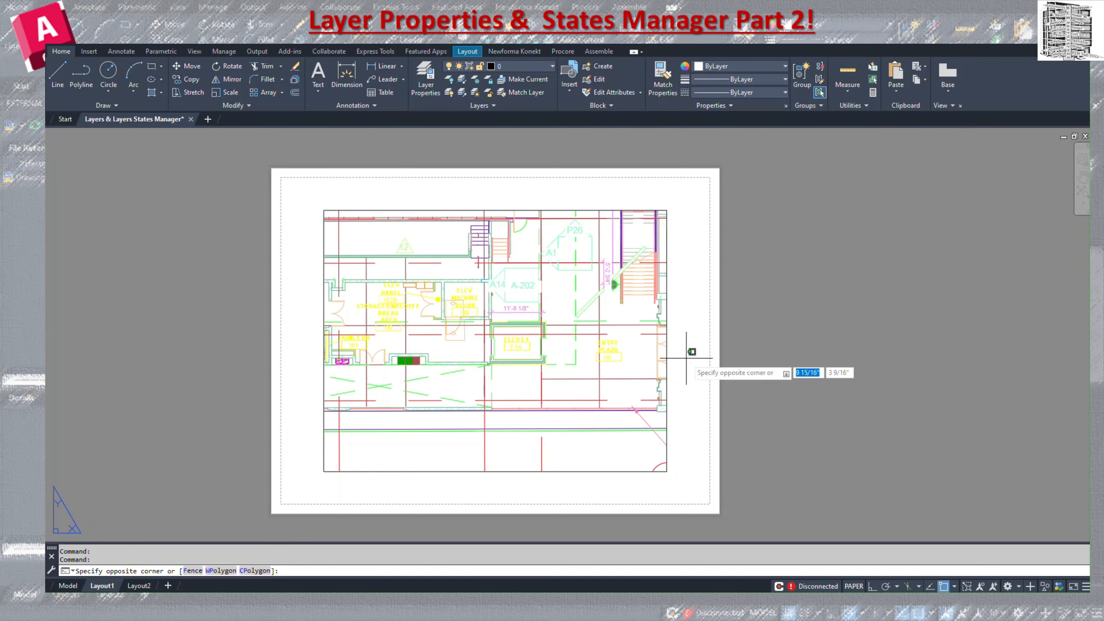
text(VIEwpoe)
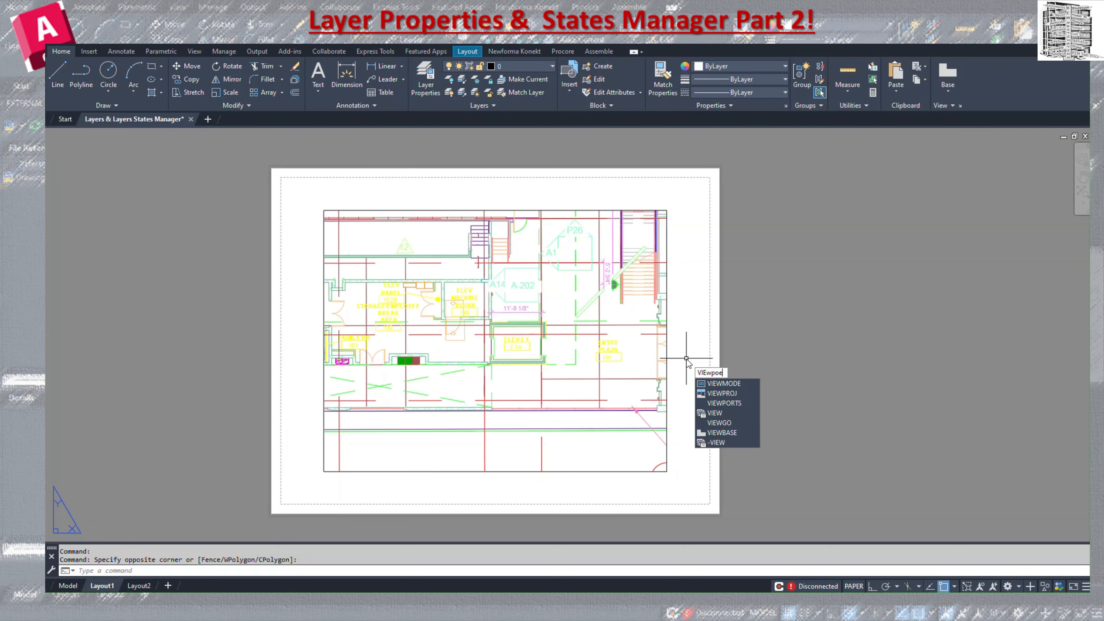
key(BackSpace)
text(rt)
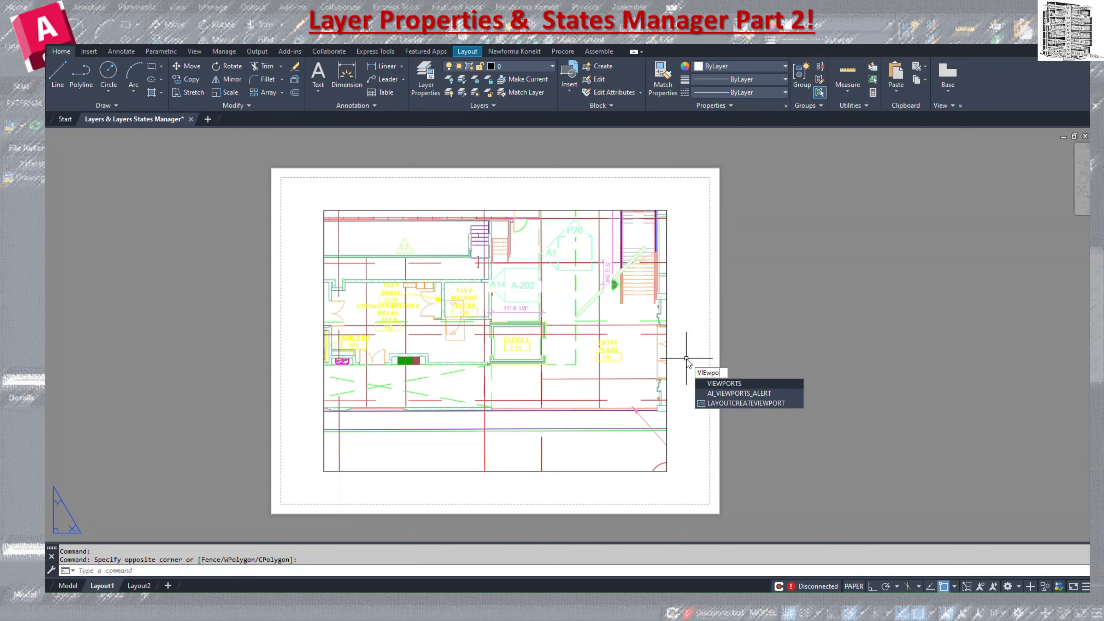
key(Return)
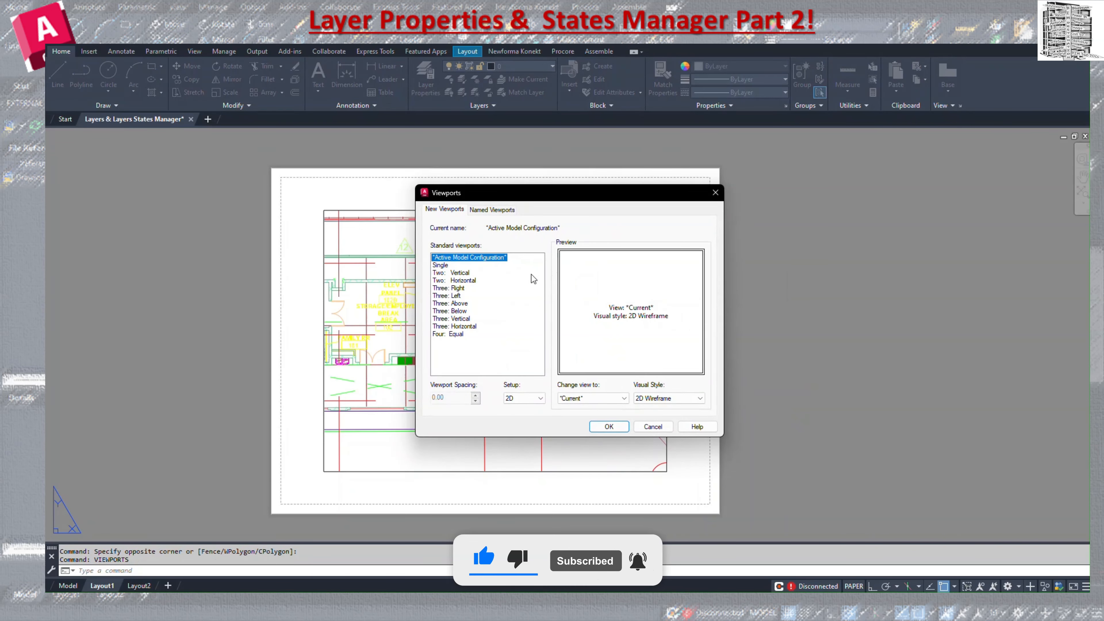
click(443, 265)
click(461, 273)
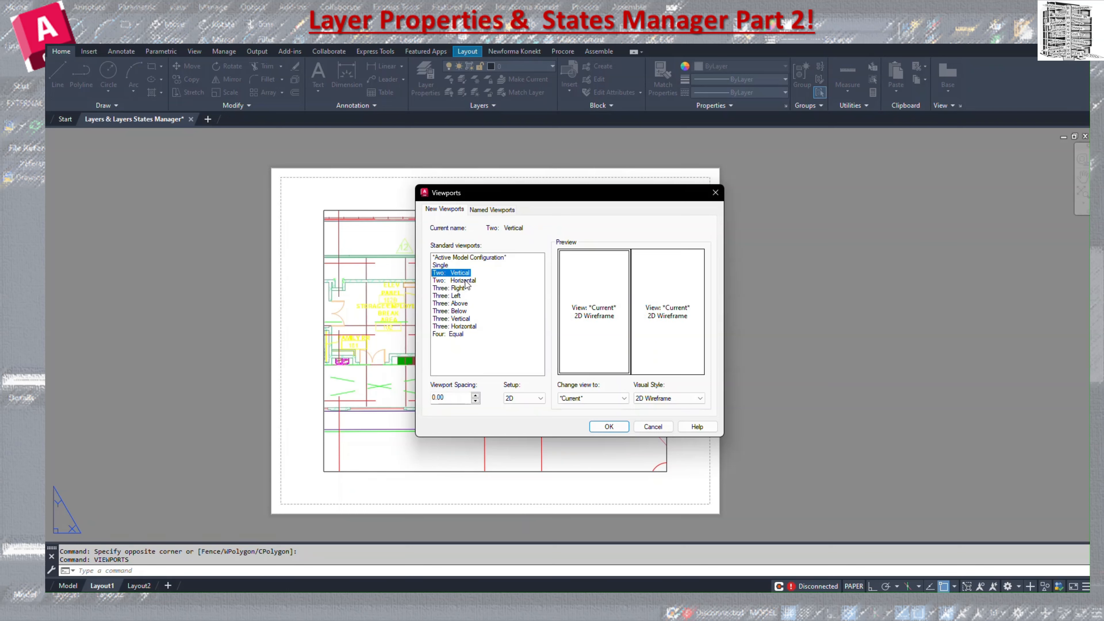
click(465, 280)
click(463, 288)
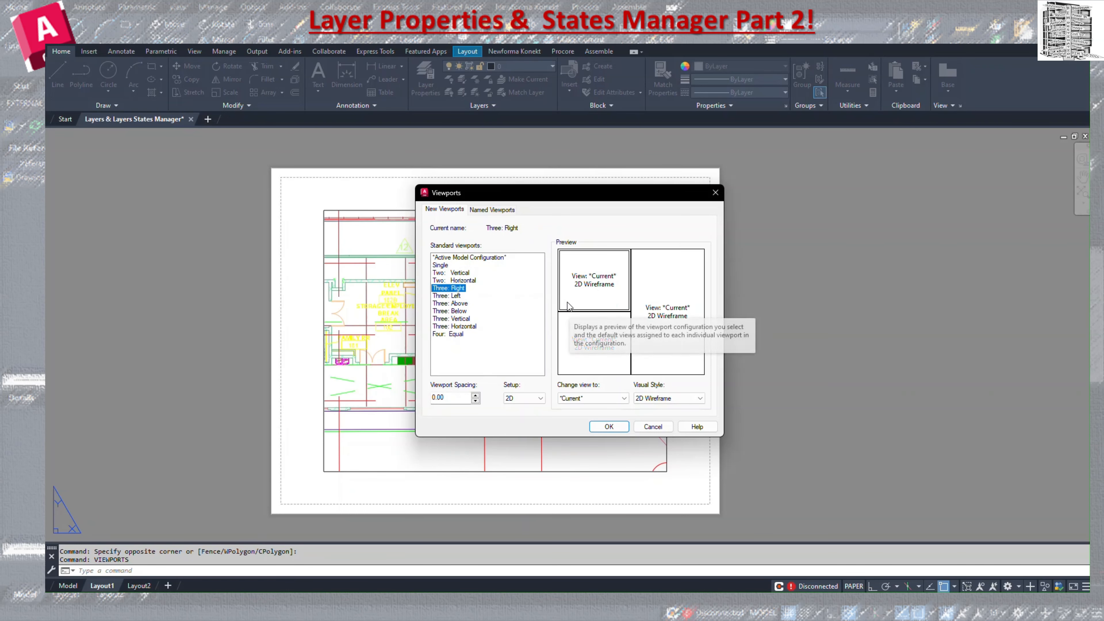
Examine the available visual styles and view choices for the selected viewport configuration.
click(674, 400)
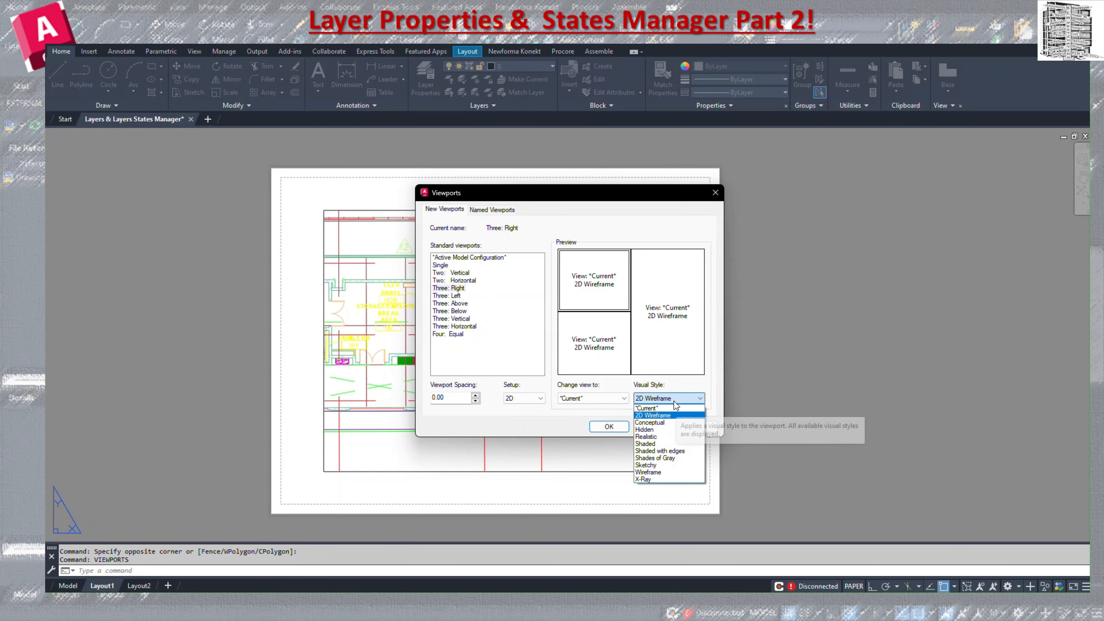
click(675, 401)
click(617, 400)
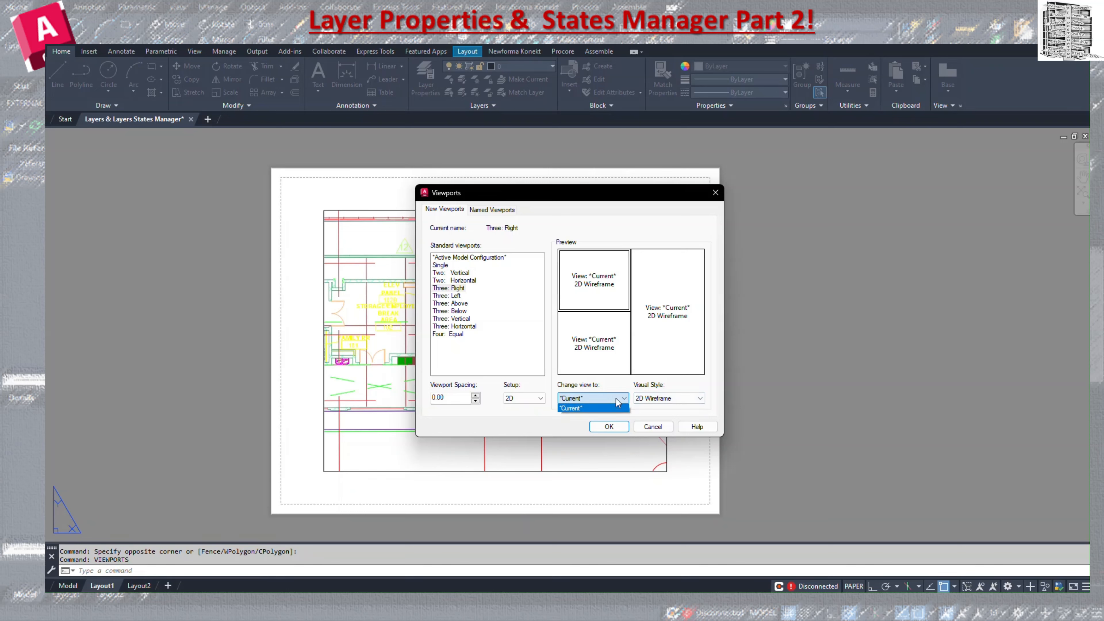
click(618, 400)
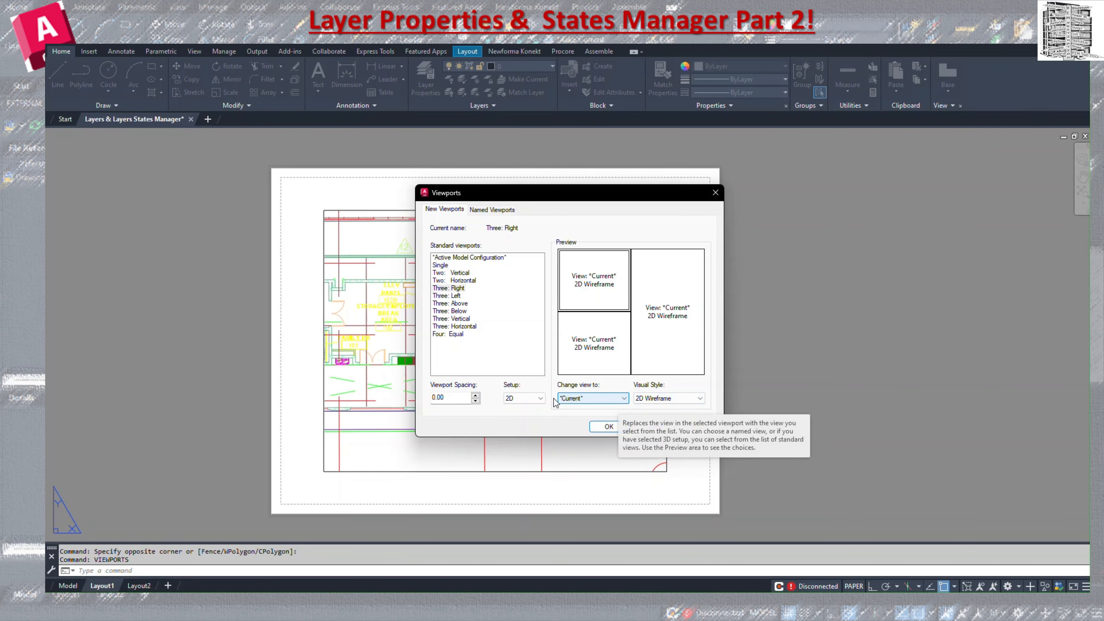
Create one viewport with the Single standard configuration in the blank sheet margin beside the large viewport, extending past the printable area.
click(531, 398)
click(531, 402)
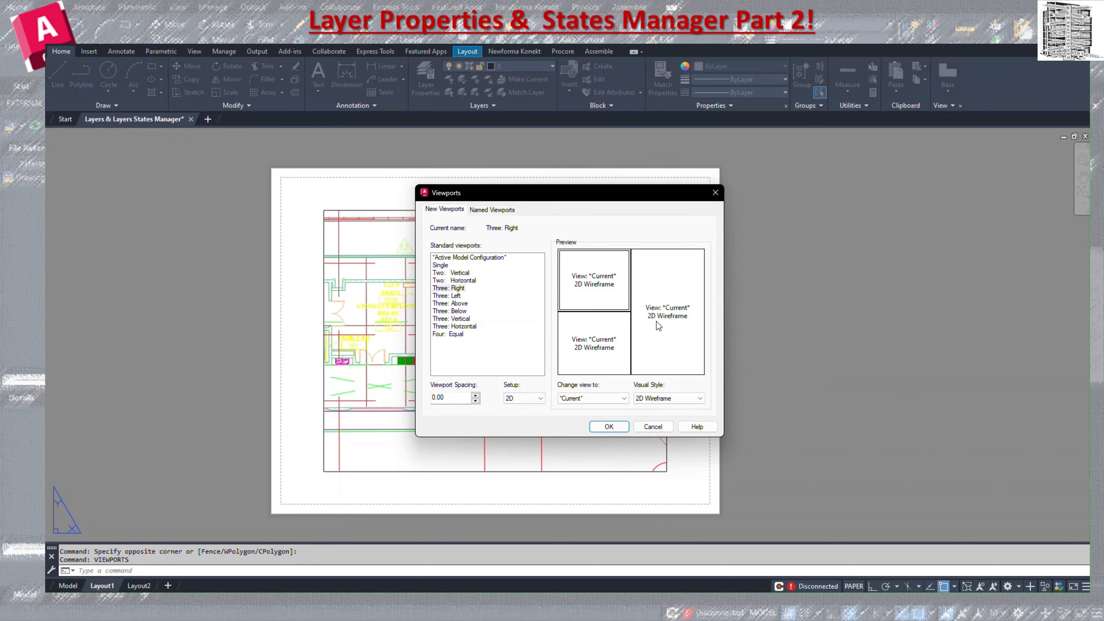
click(441, 265)
click(608, 427)
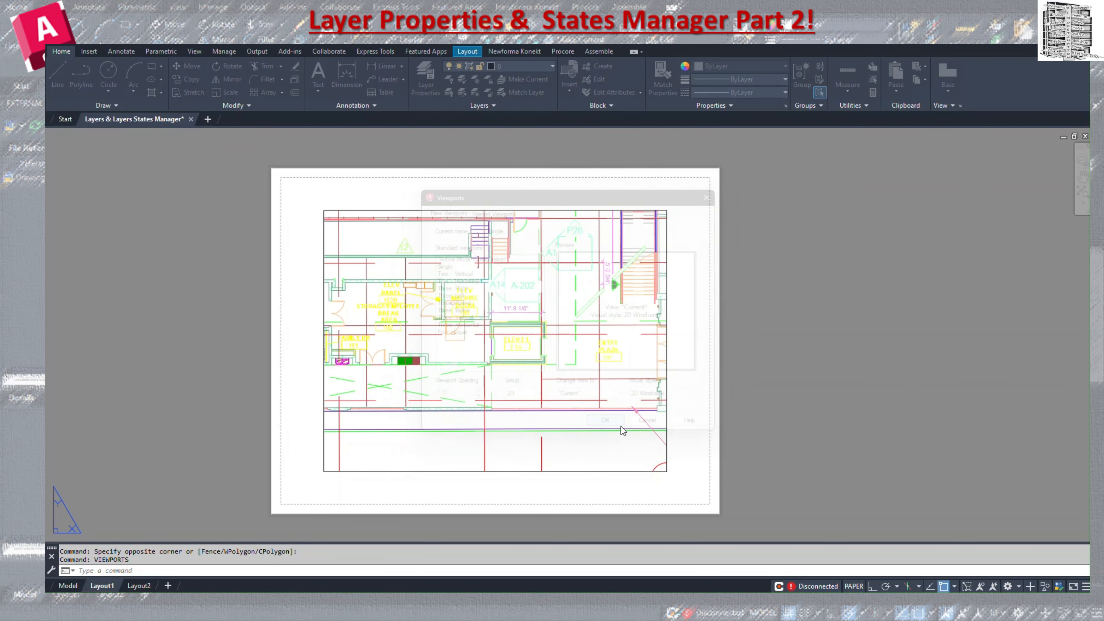
scroll(715, 376, up, 5)
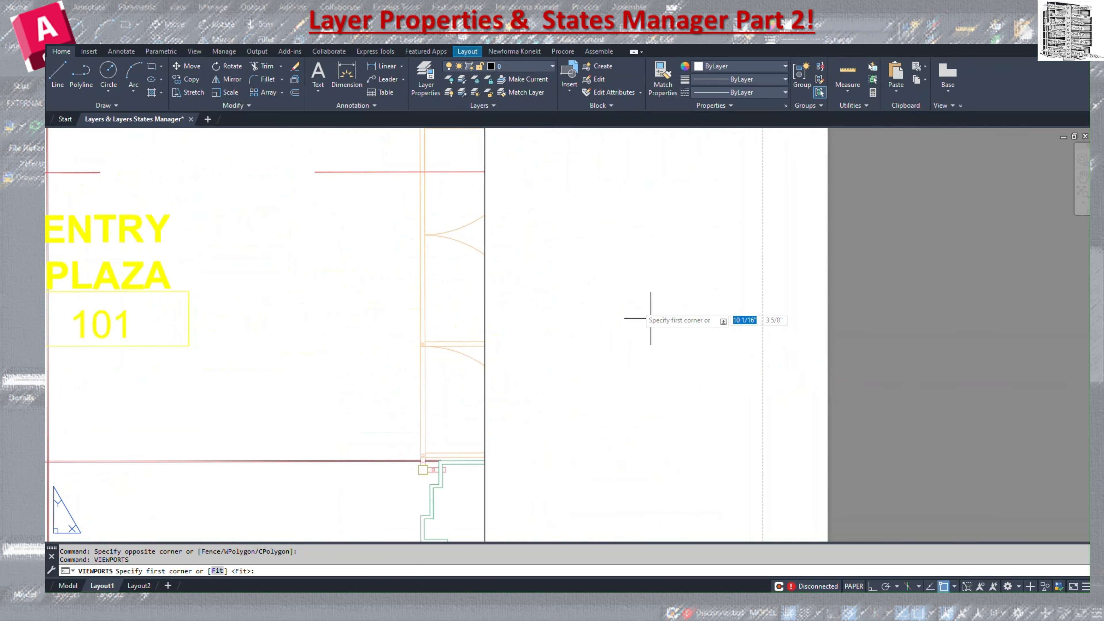
click(491, 164)
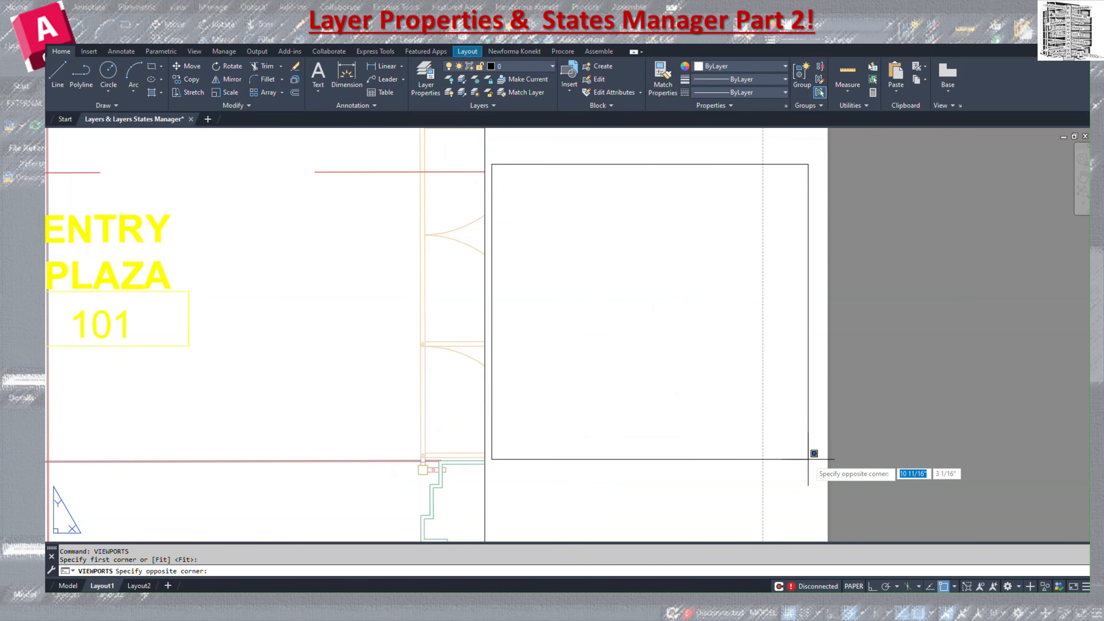
click(819, 471)
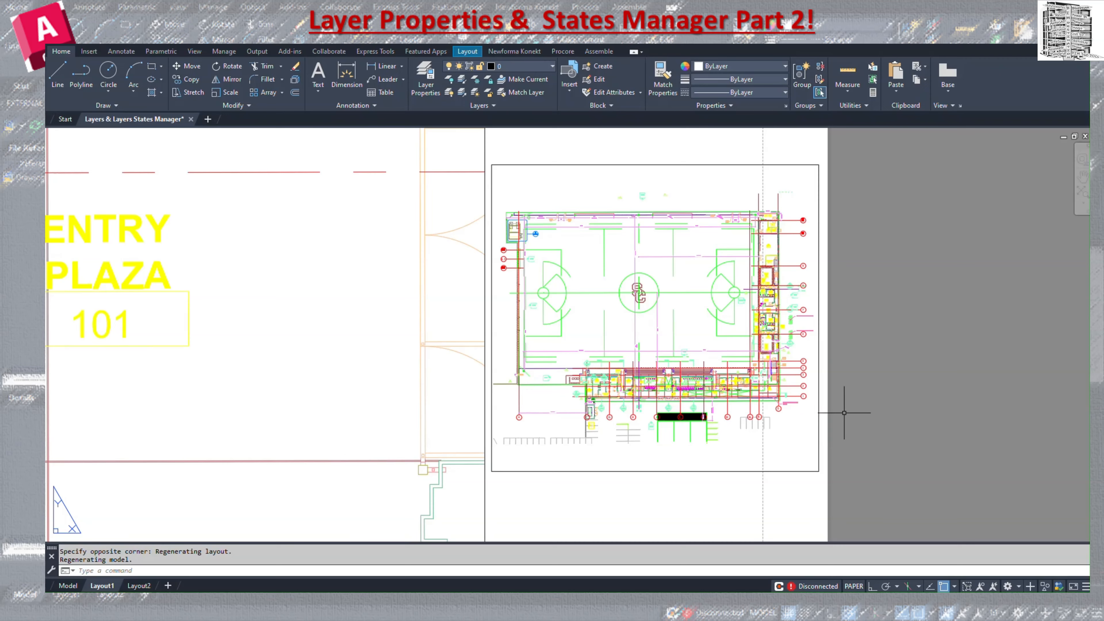
Activate the new small viewport and save a new layer state named Site Key Plan in the Layer States Manager.
scroll(841, 400, down, 5)
middle_drag(868, 438, 855, 426)
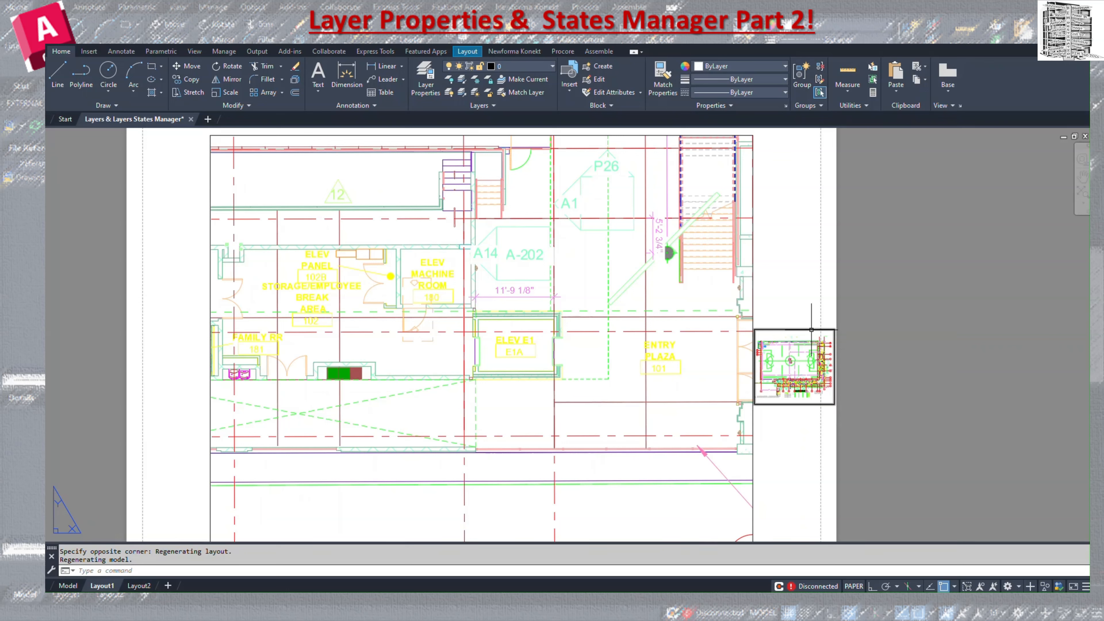
double_click(811, 346)
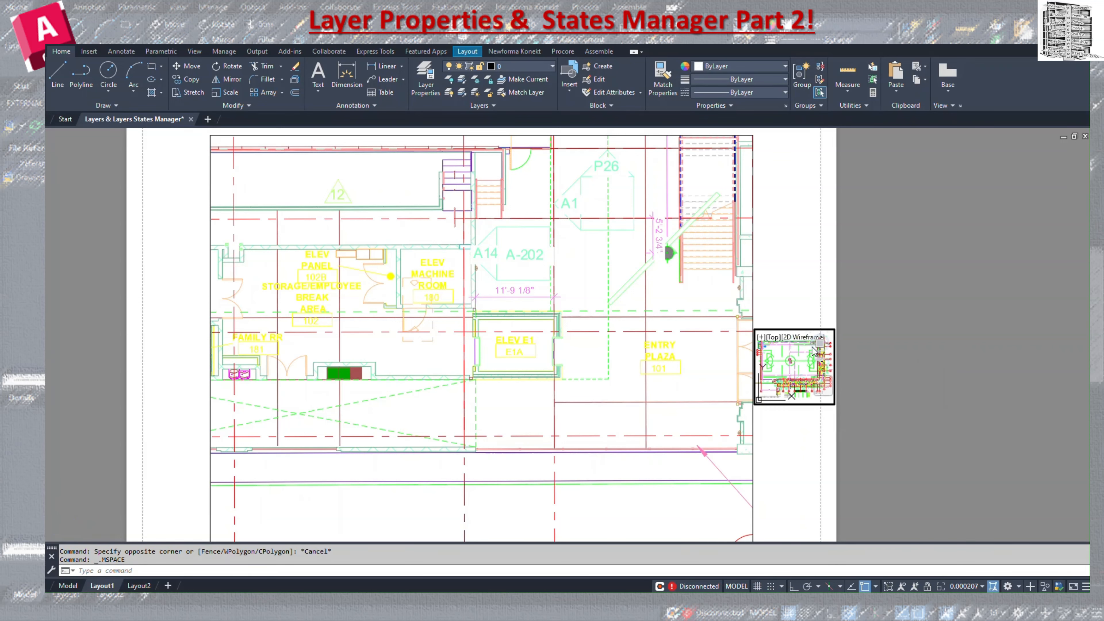
text(layerstates)
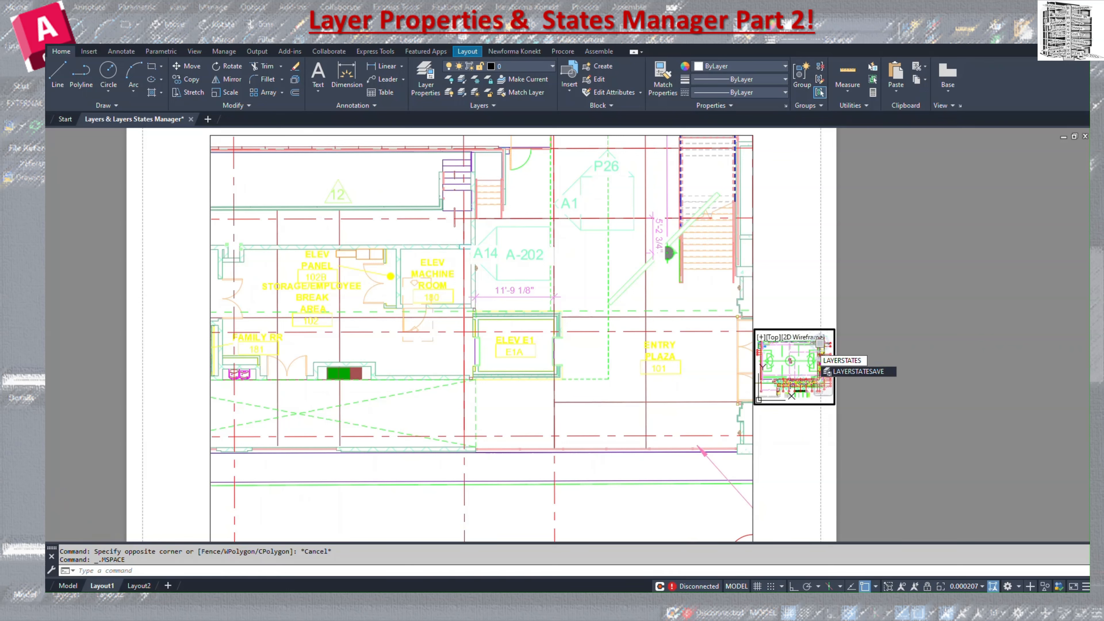
key(BackSpace)
key(Return)
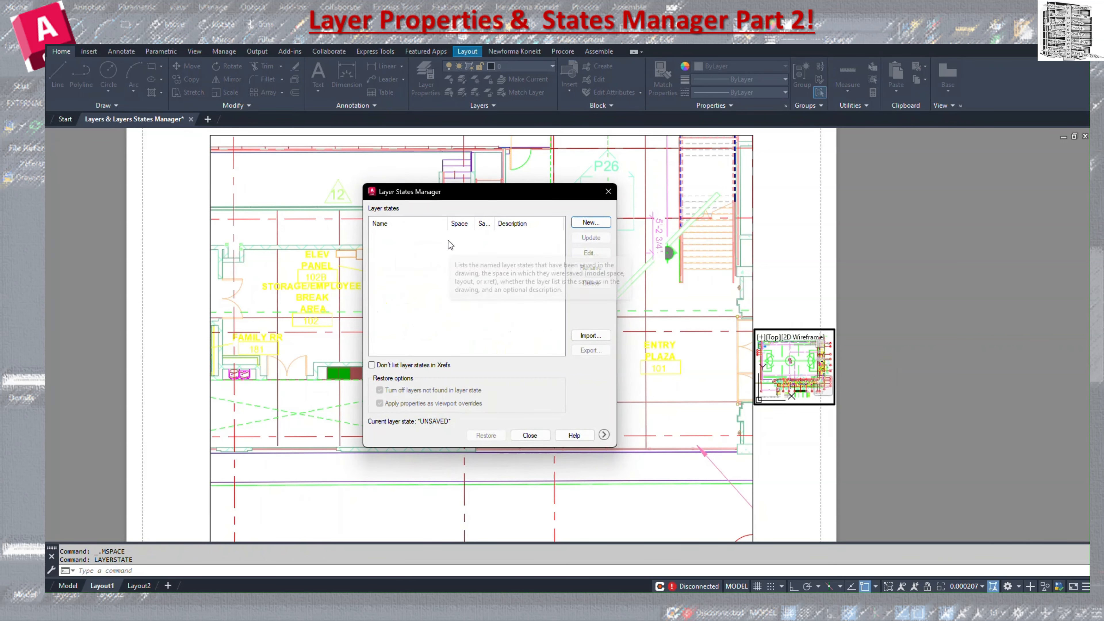
click(589, 224)
text(Site Key P)
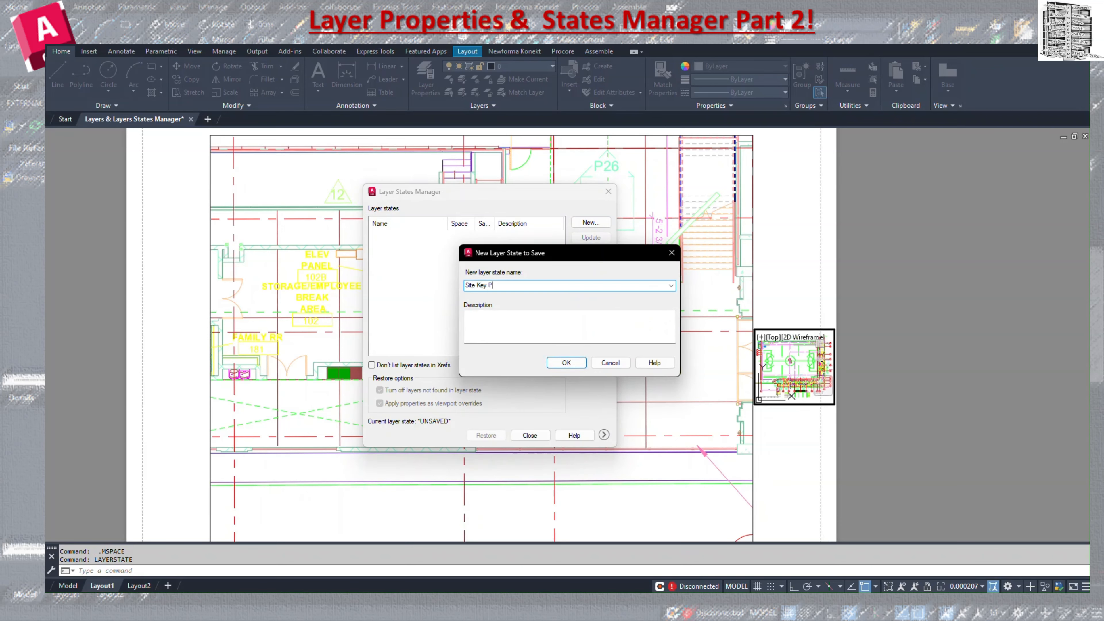
text(lan)
click(566, 363)
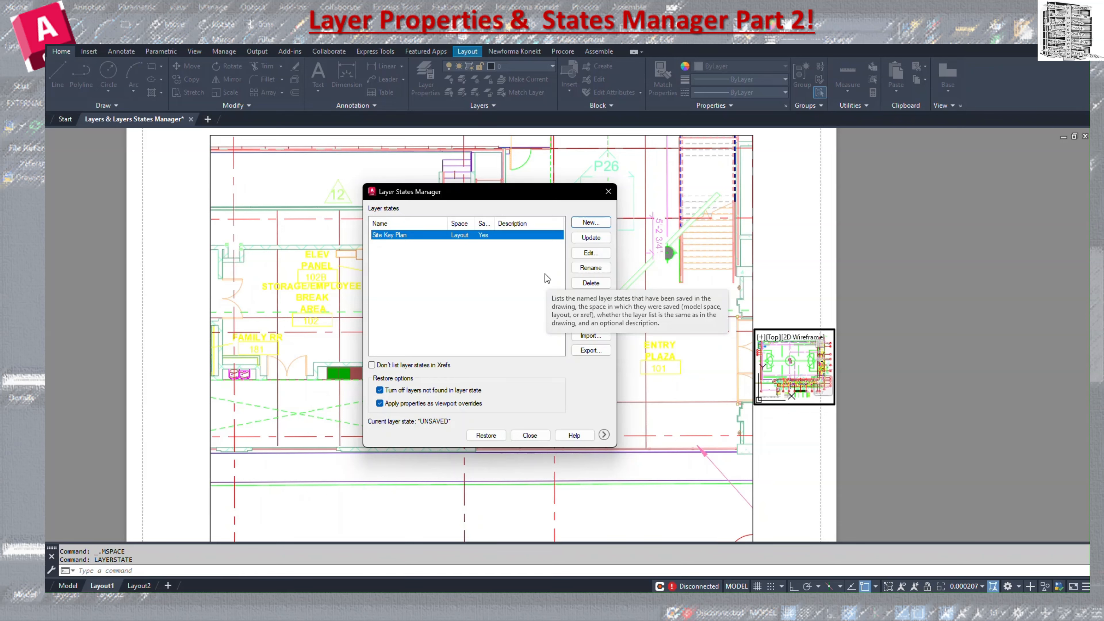
Edit the Site Key Plan layer state so every layer uses index color 8, and save it.
click(587, 254)
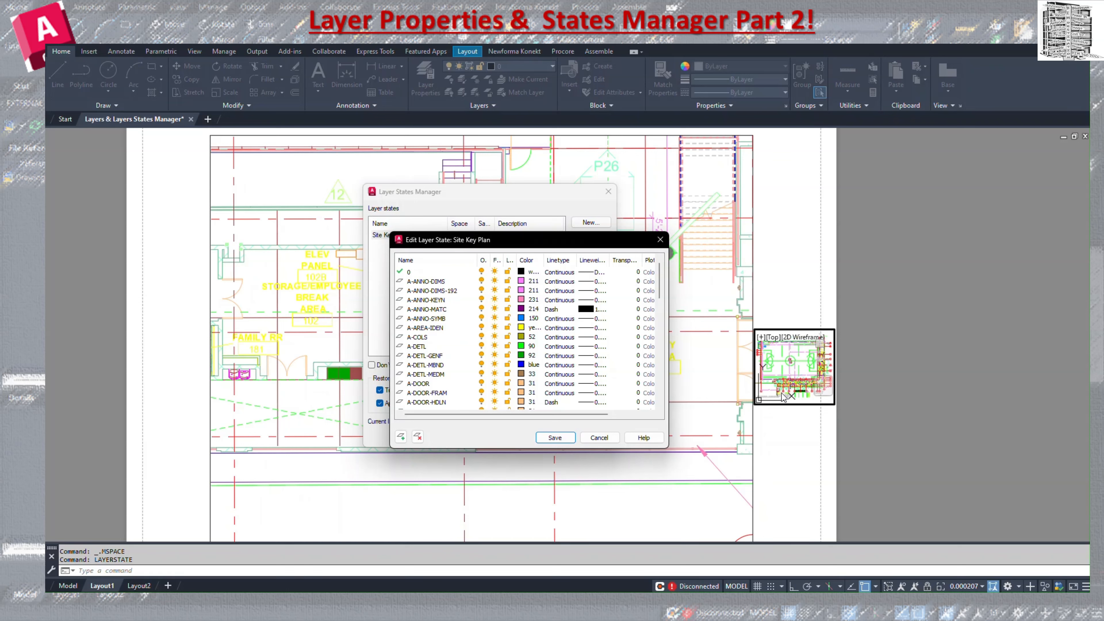
click(421, 282)
key(ctrl+a)
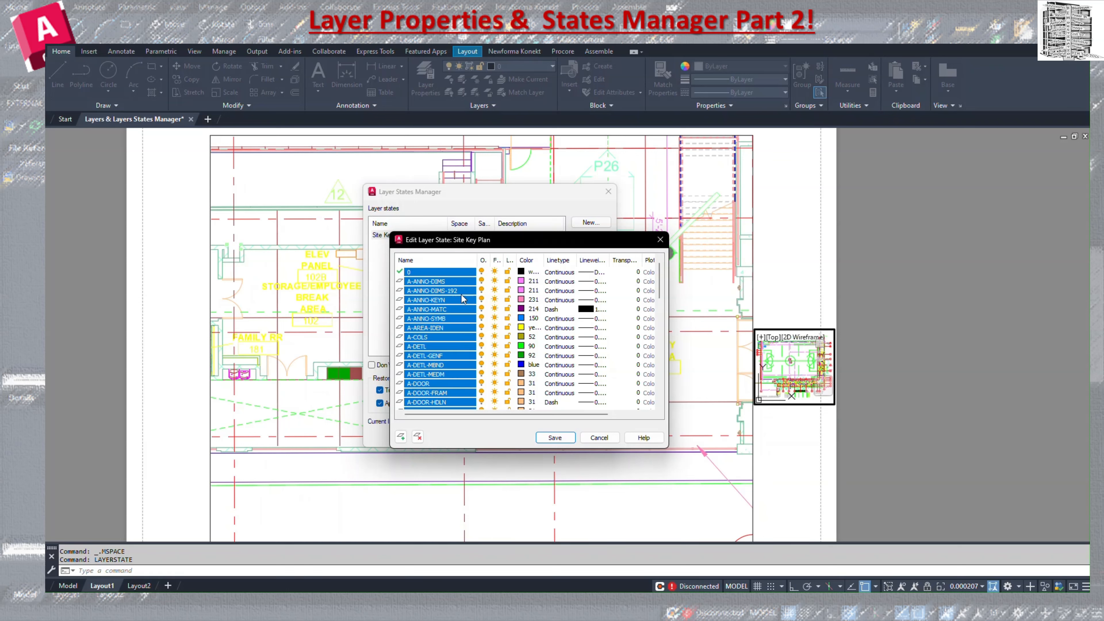
click(522, 283)
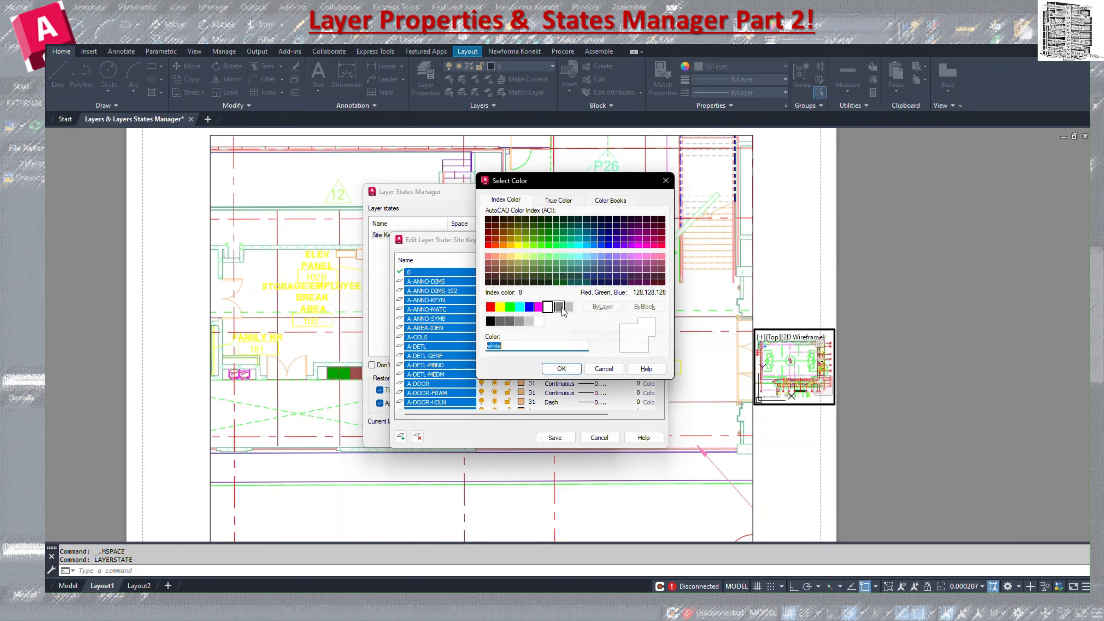
click(560, 308)
click(561, 368)
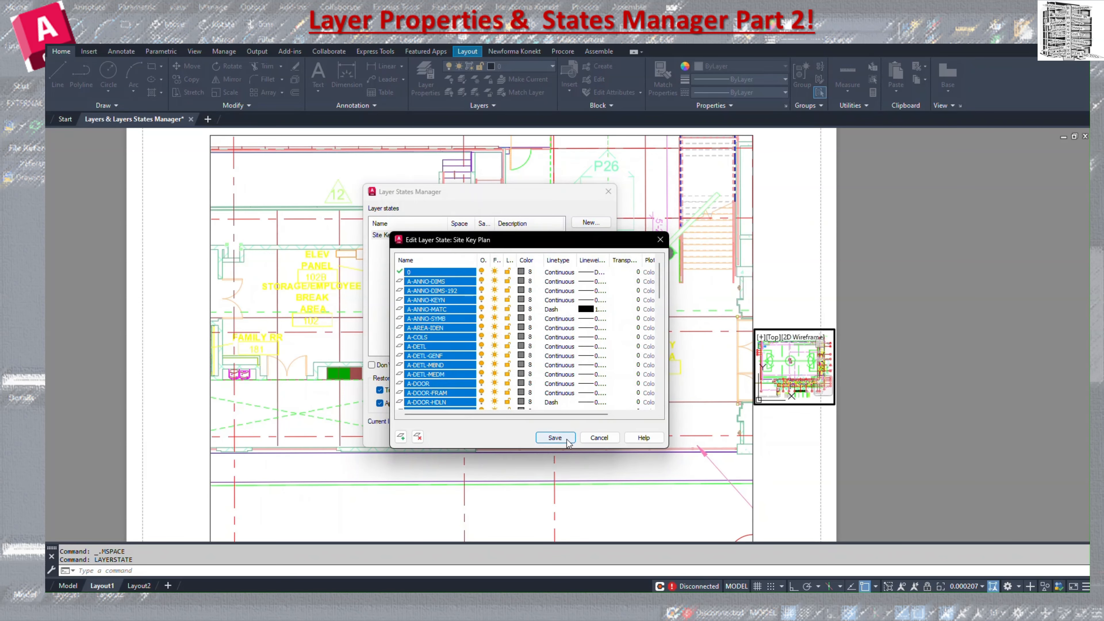
click(555, 438)
Restore the Site Key Plan layer state in the small viewport and return to paper space.
click(486, 435)
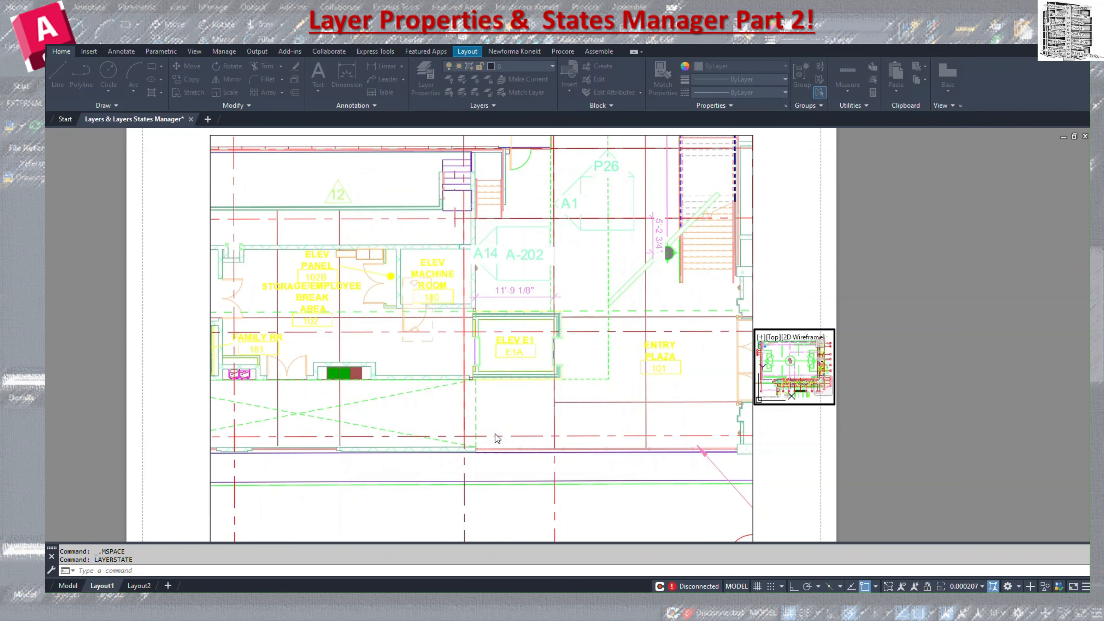
double_click(801, 430)
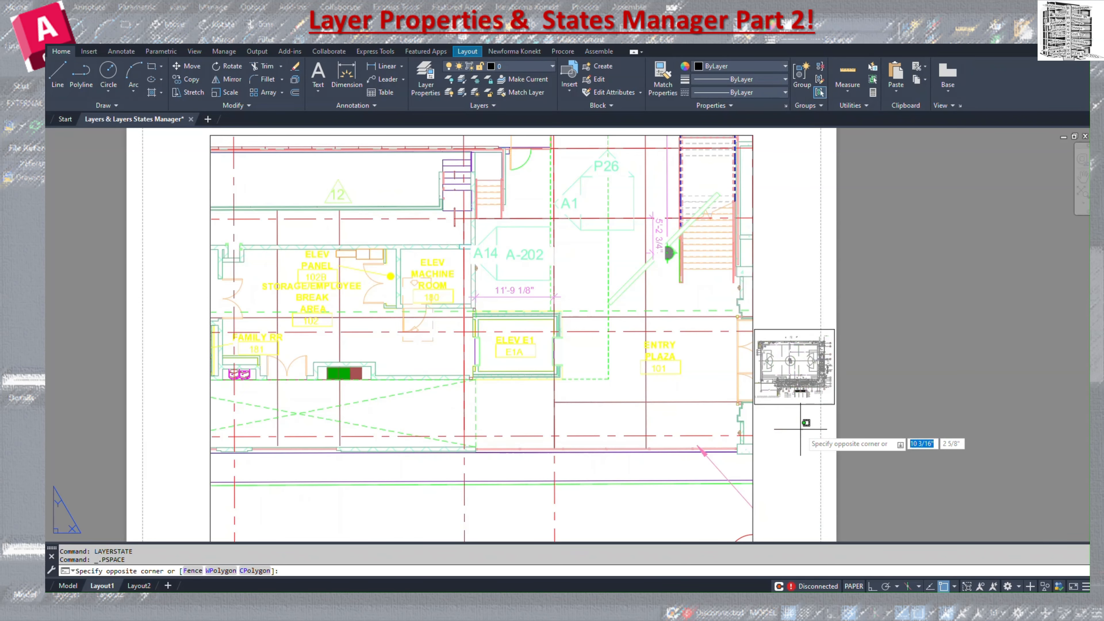
key(Escape)
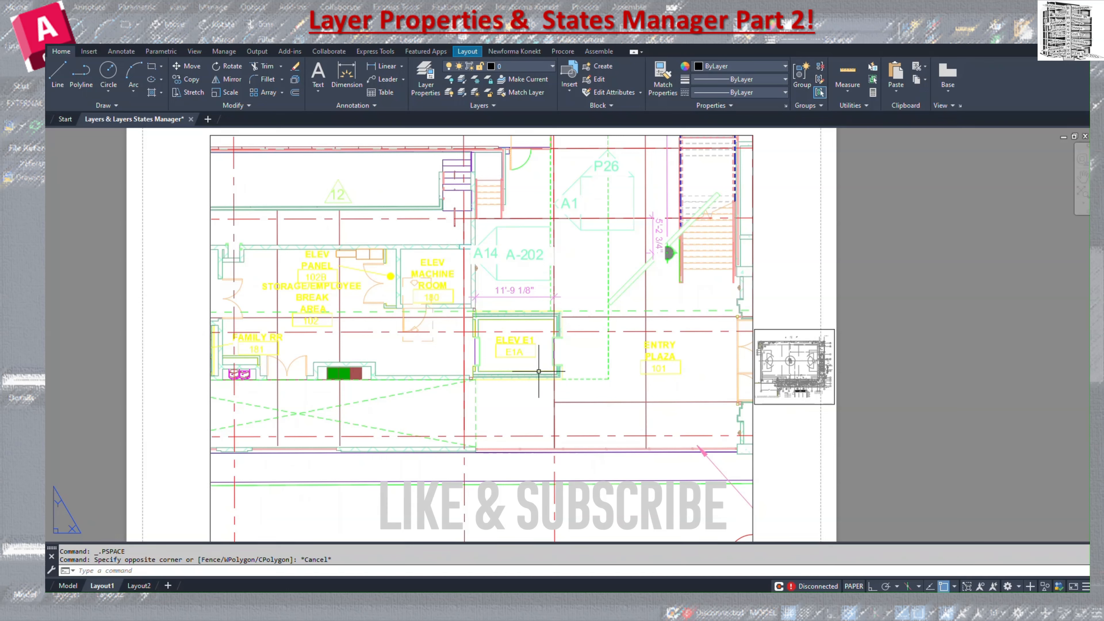
Check the layer colors in model space, return to Layout1 and inspect the large viewport's properties.
click(69, 585)
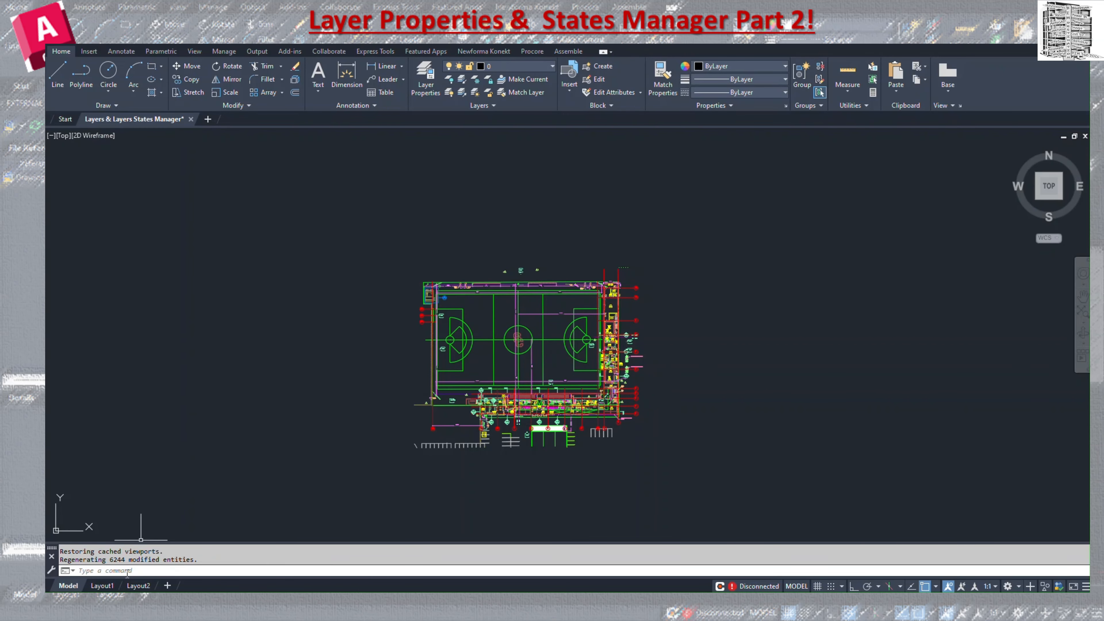
click(102, 586)
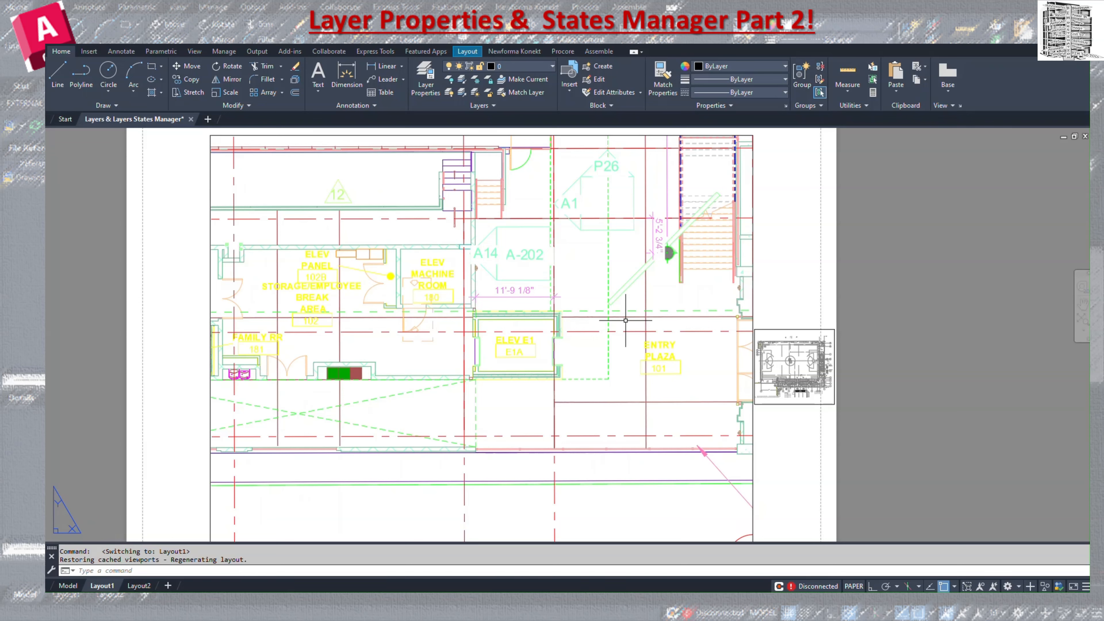
scroll(792, 447, down, 5)
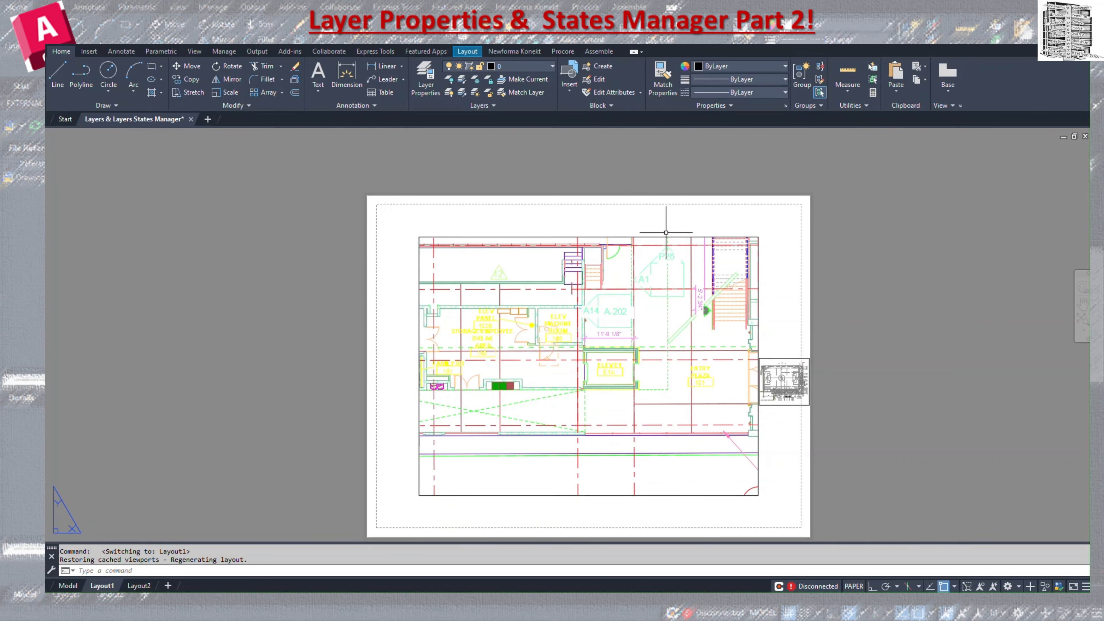
mouse_move(667, 235)
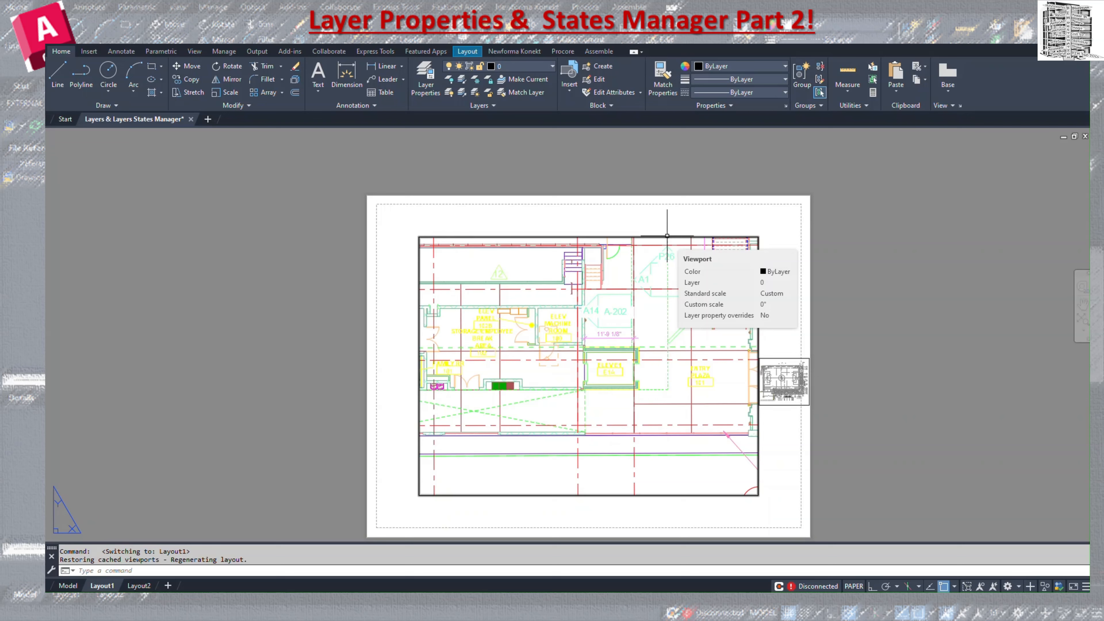
Activate the large viewport and draw a rectangle in its model space around most of the displayed plan area.
click(248, 105)
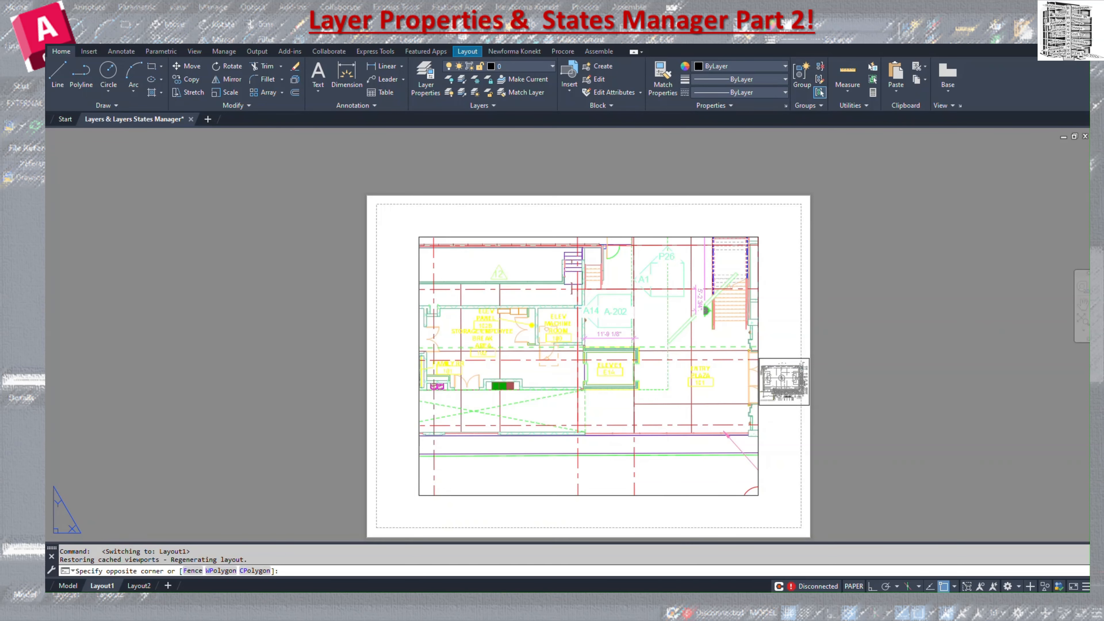
double_click(676, 351)
click(151, 66)
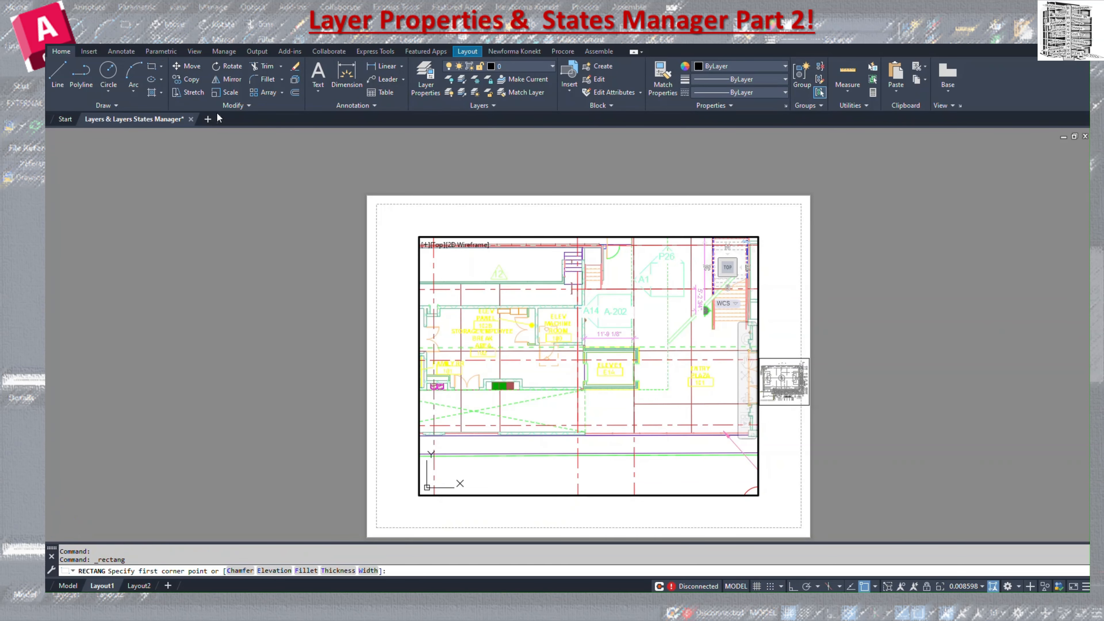
click(447, 270)
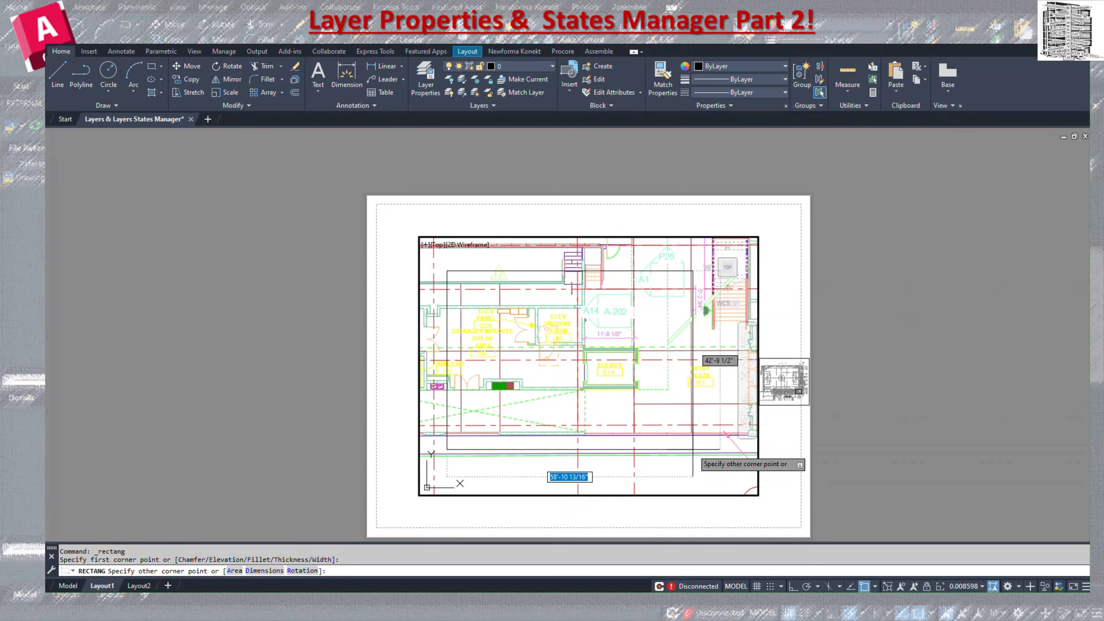
click(757, 453)
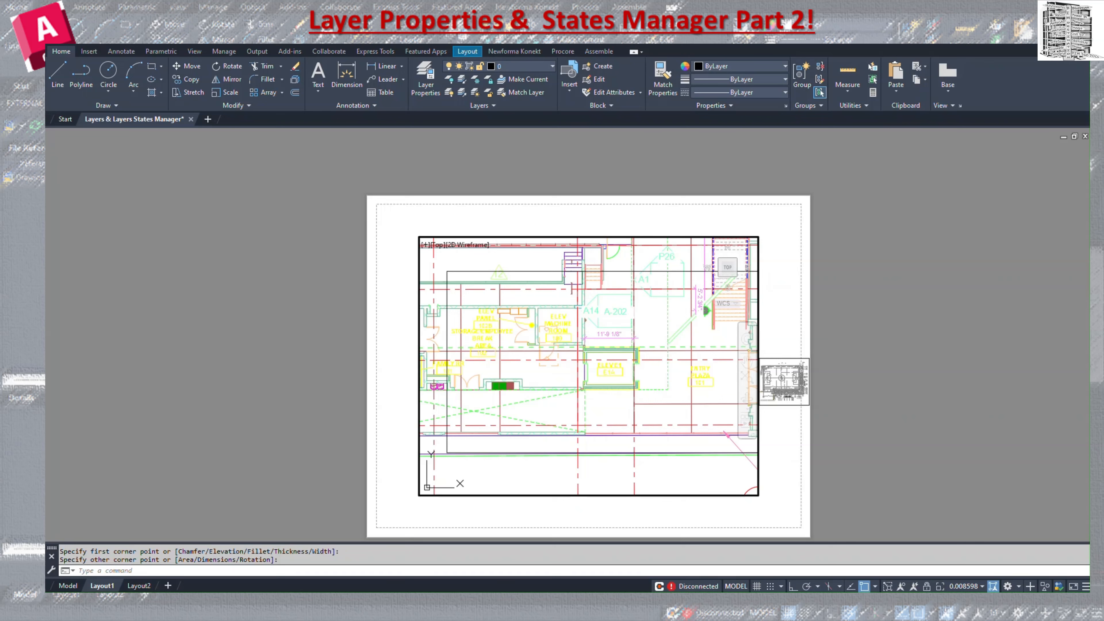
Create a new layer named Site Key Plan in the Layer Properties Manager and set its color to red.
click(626, 271)
mouse_move(447, 361)
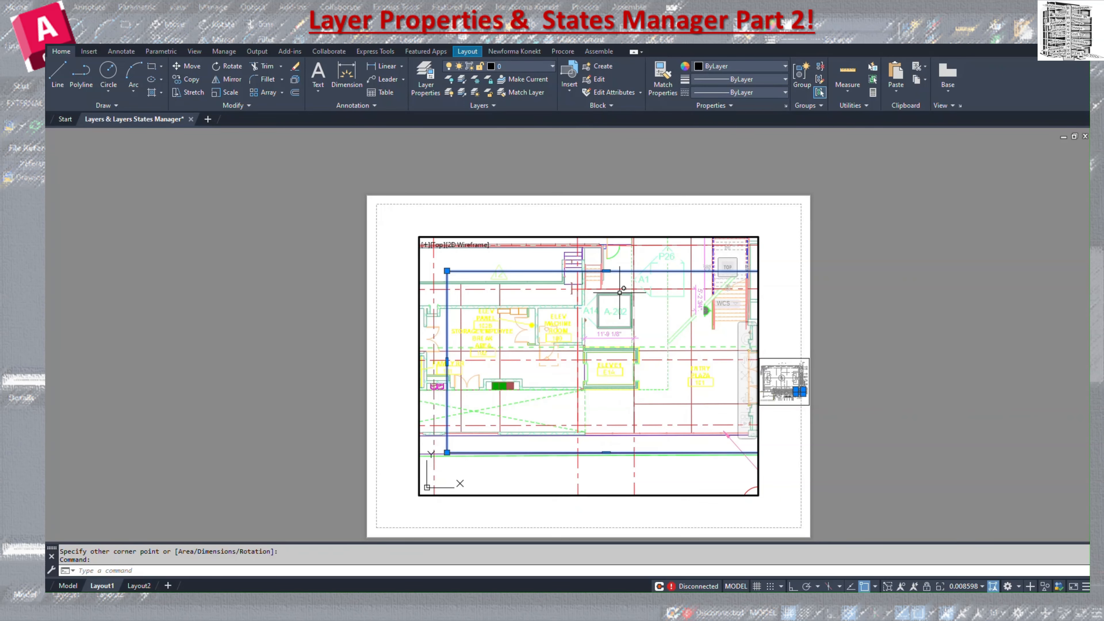
click(430, 89)
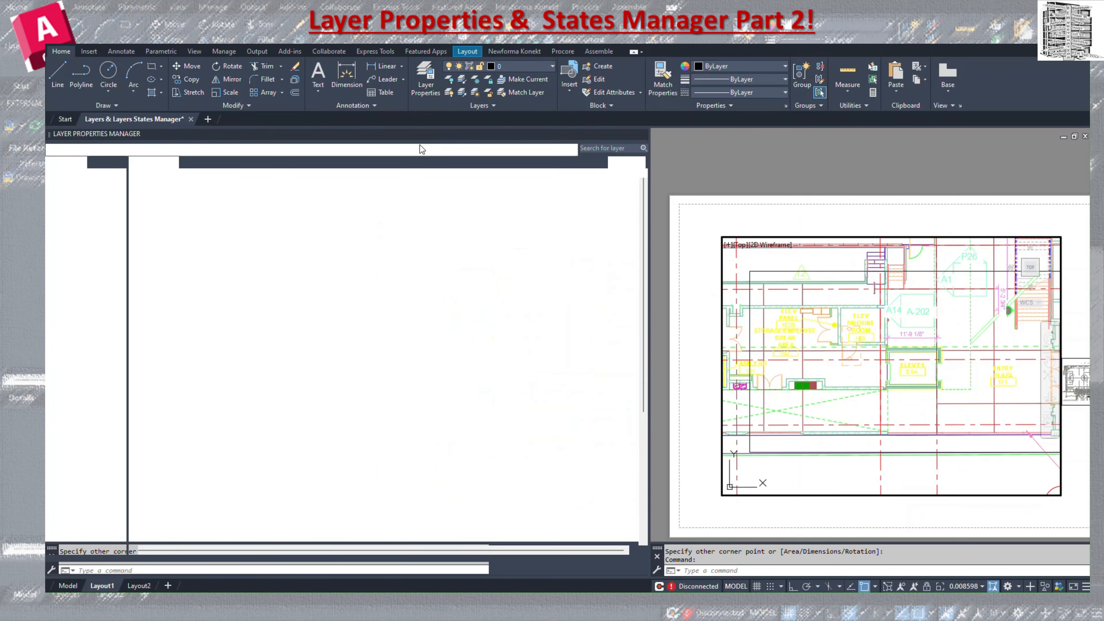
click(134, 162)
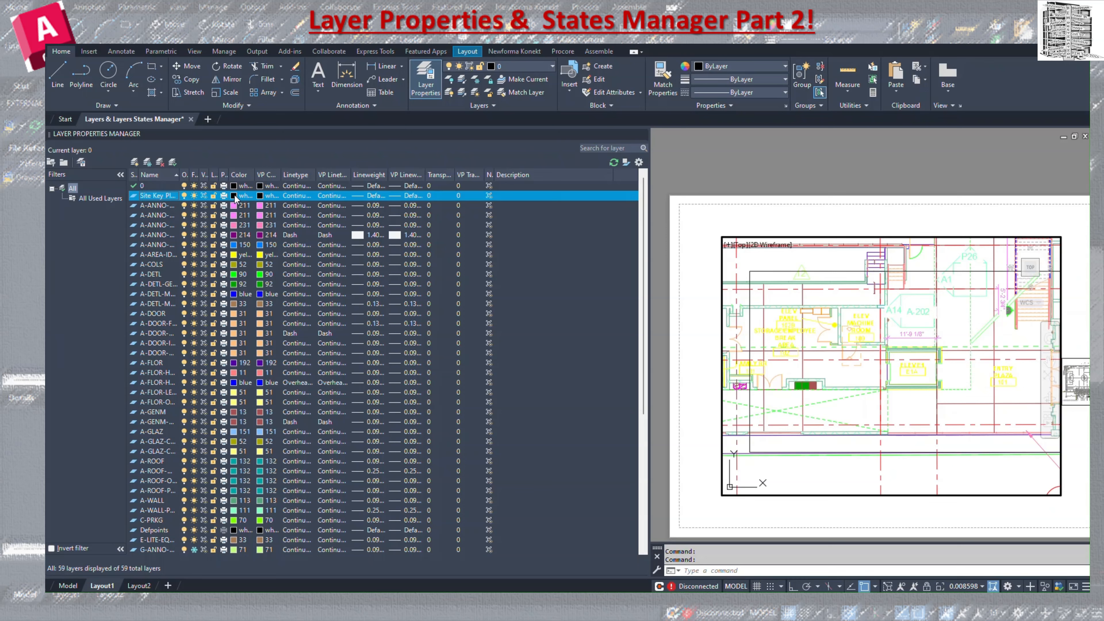
click(234, 197)
click(490, 308)
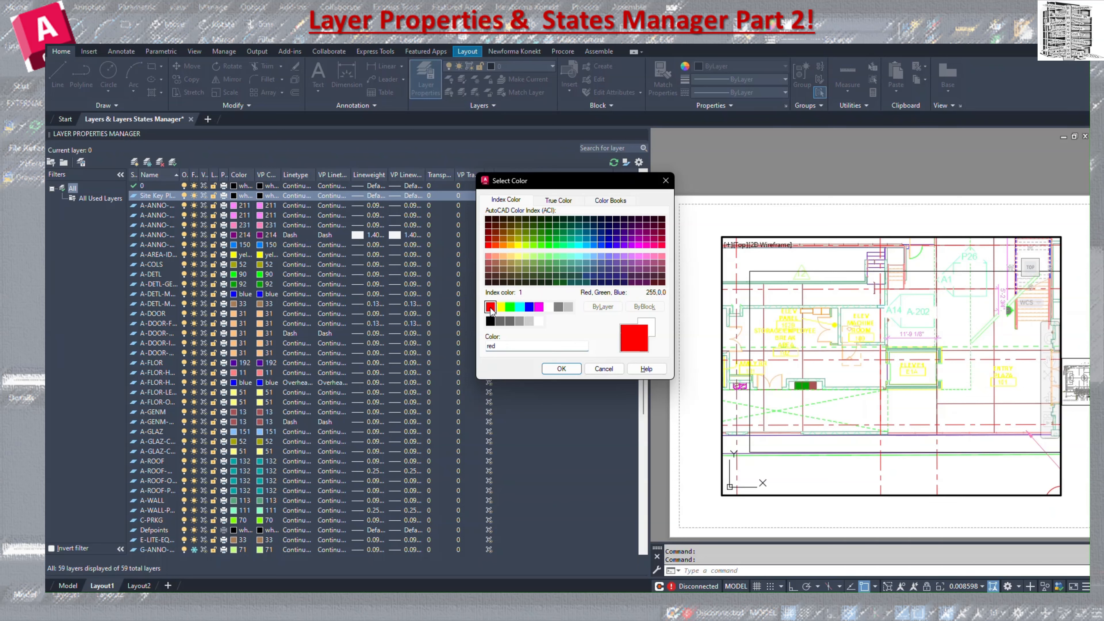
click(561, 369)
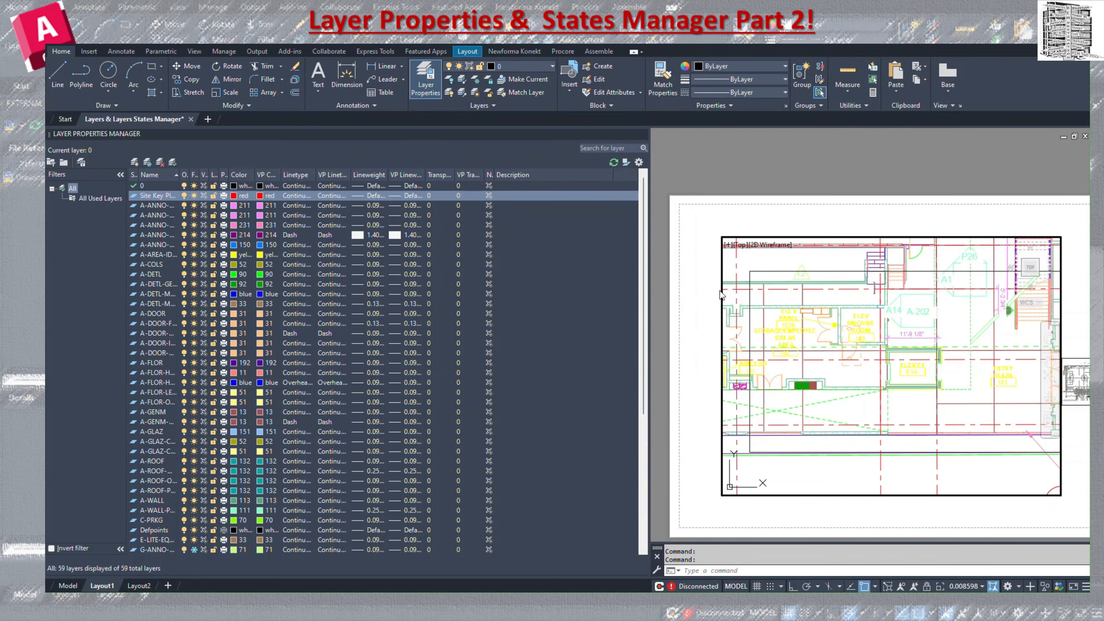
Move the new rectangle to the Site Key Plan layer and close the Layer Properties Manager.
key(Escape)
click(779, 271)
click(542, 67)
scroll(510, 369, down, 10)
key(Escape)
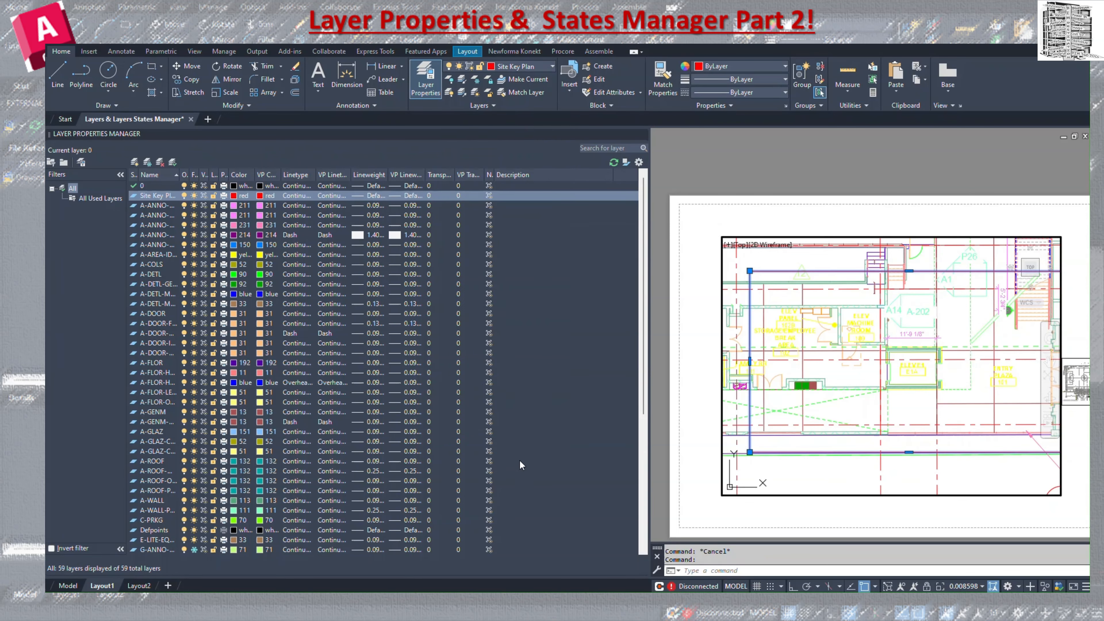
click(425, 79)
click(614, 271)
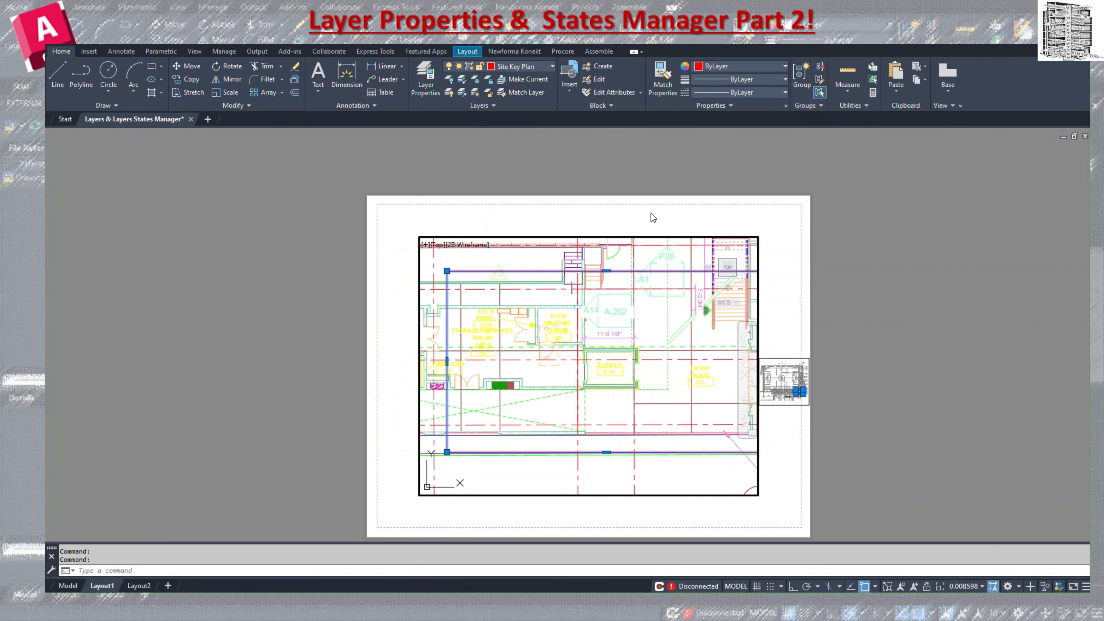
Return to paper space and examine the rectangle marking the plan area inside the small key plan viewport.
double_click(861, 274)
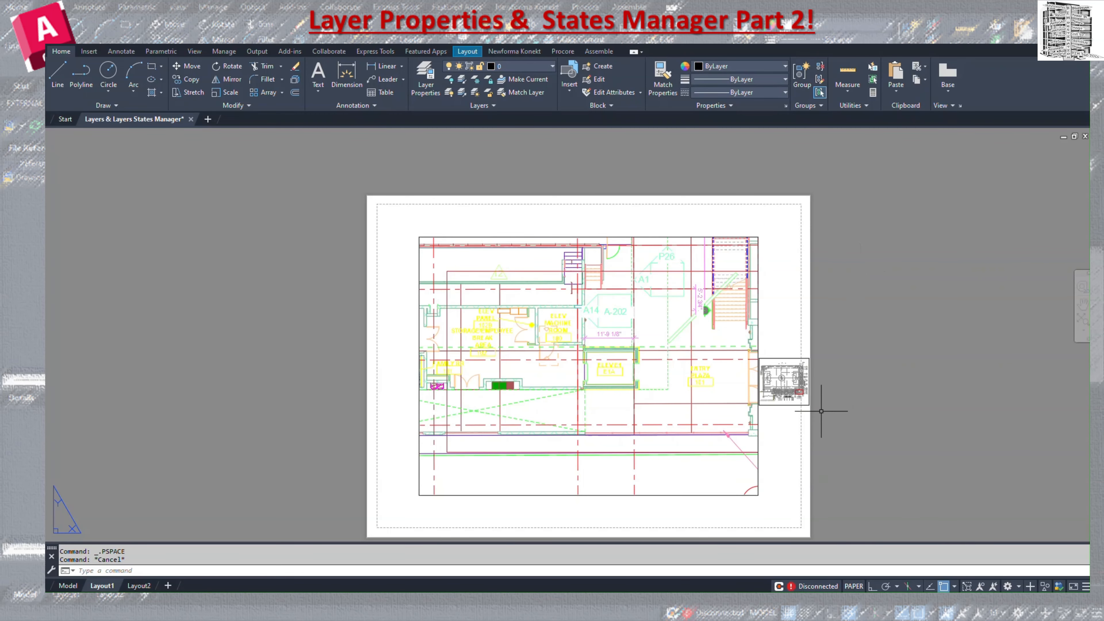
scroll(818, 408, up, 5)
scroll(756, 351, up, 6)
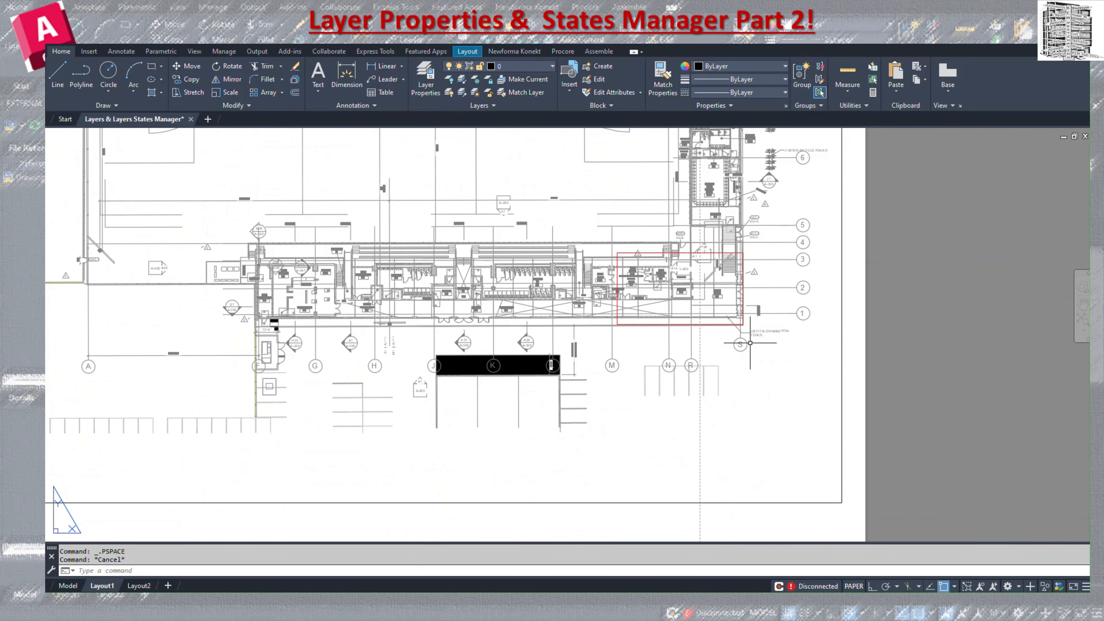
Activate the large viewport and stretch the red rectangle's upper-left corner inward to the elevator's upper-right corner.
scroll(790, 341, down, 10)
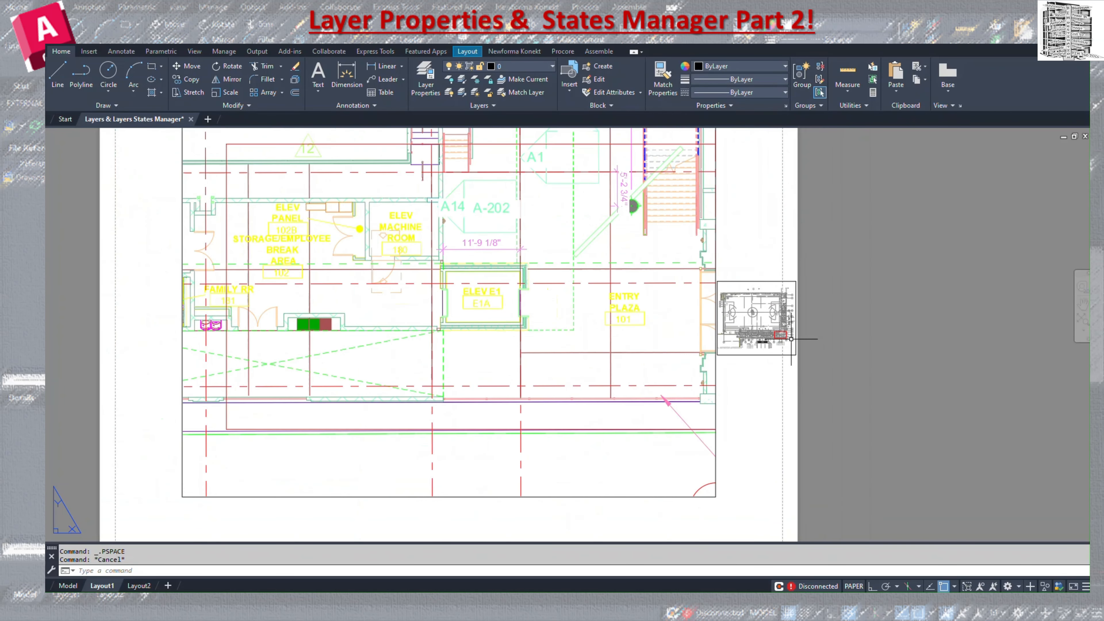
scroll(770, 334, down, 2)
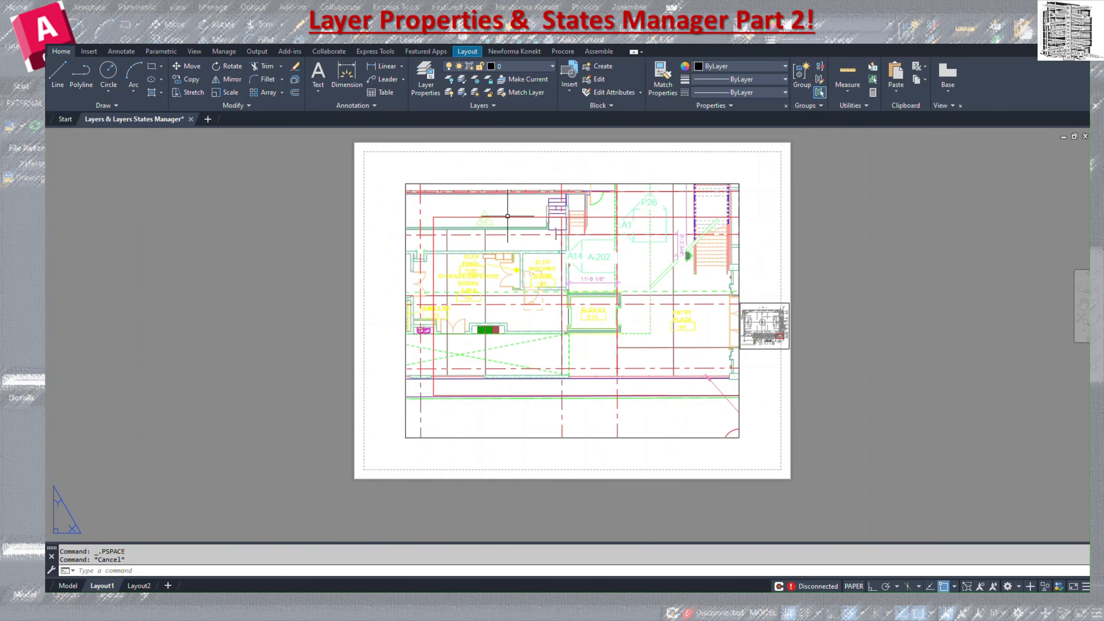
click(519, 216)
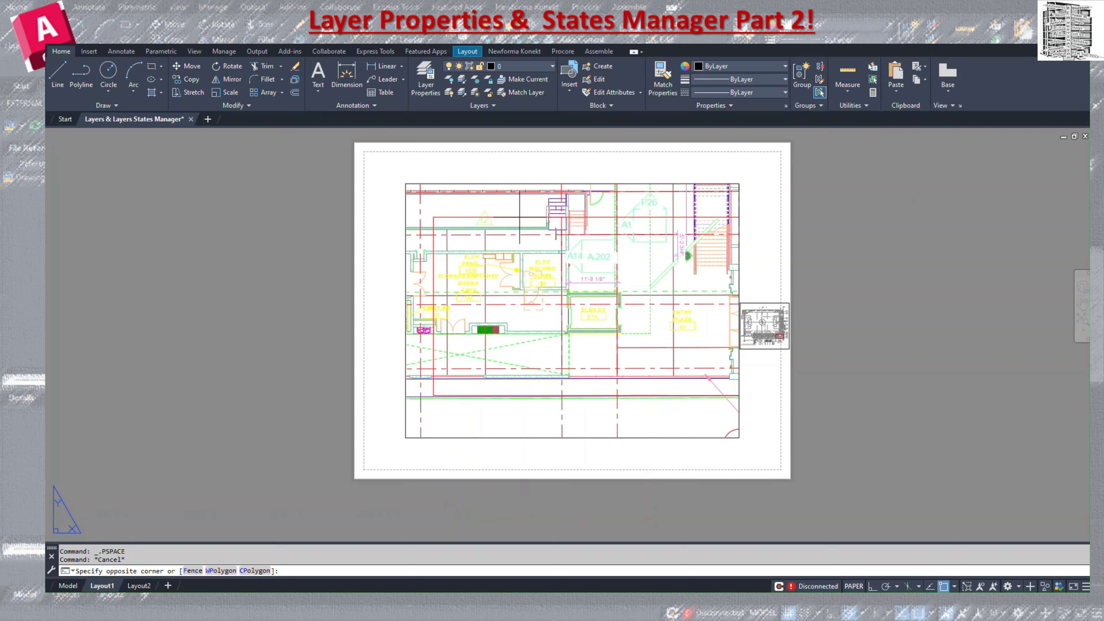
click(518, 219)
click(519, 218)
click(520, 218)
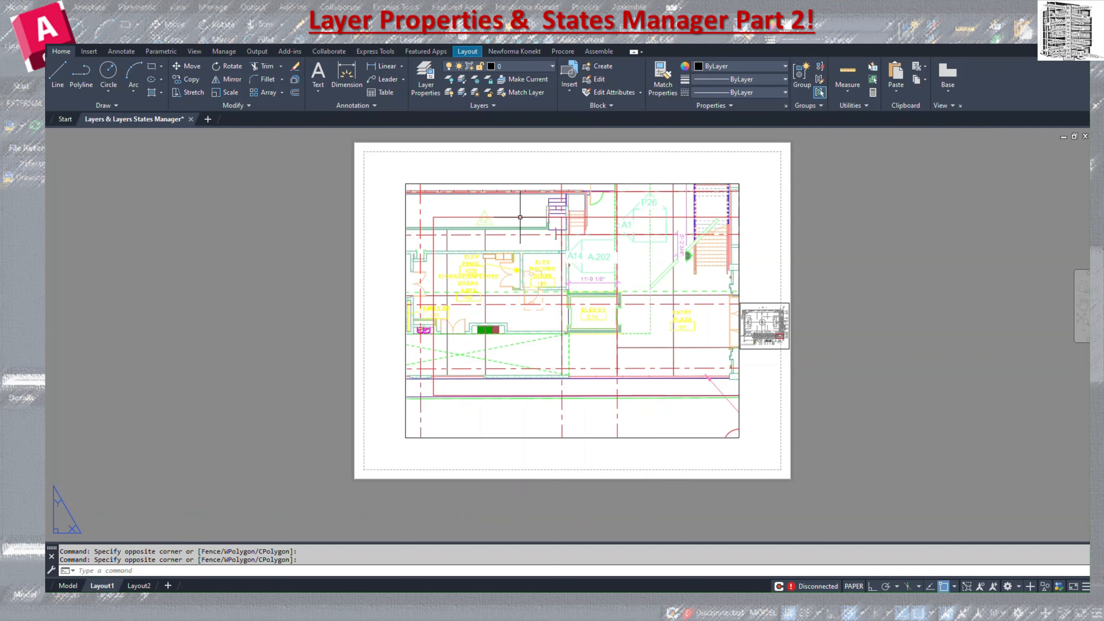
click(521, 216)
double_click(524, 217)
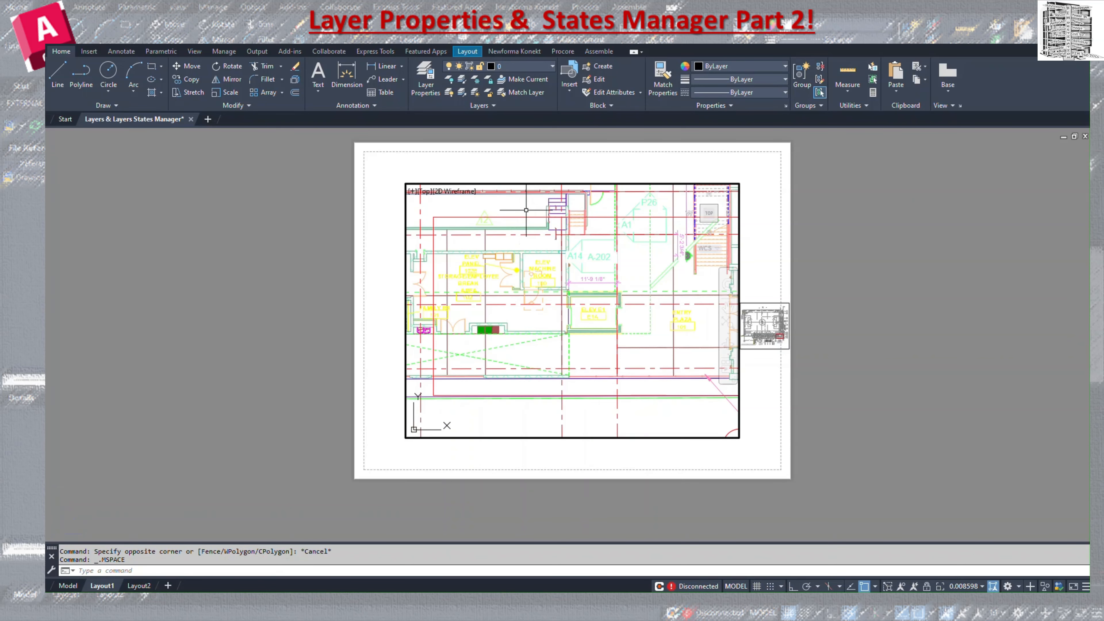
click(524, 216)
click(434, 216)
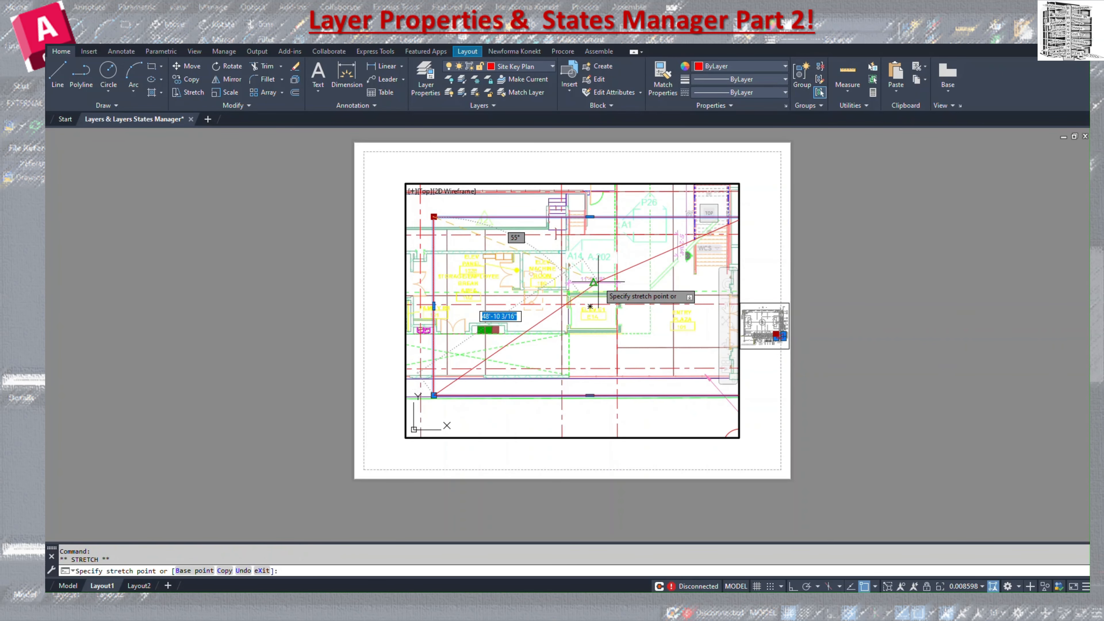
click(622, 291)
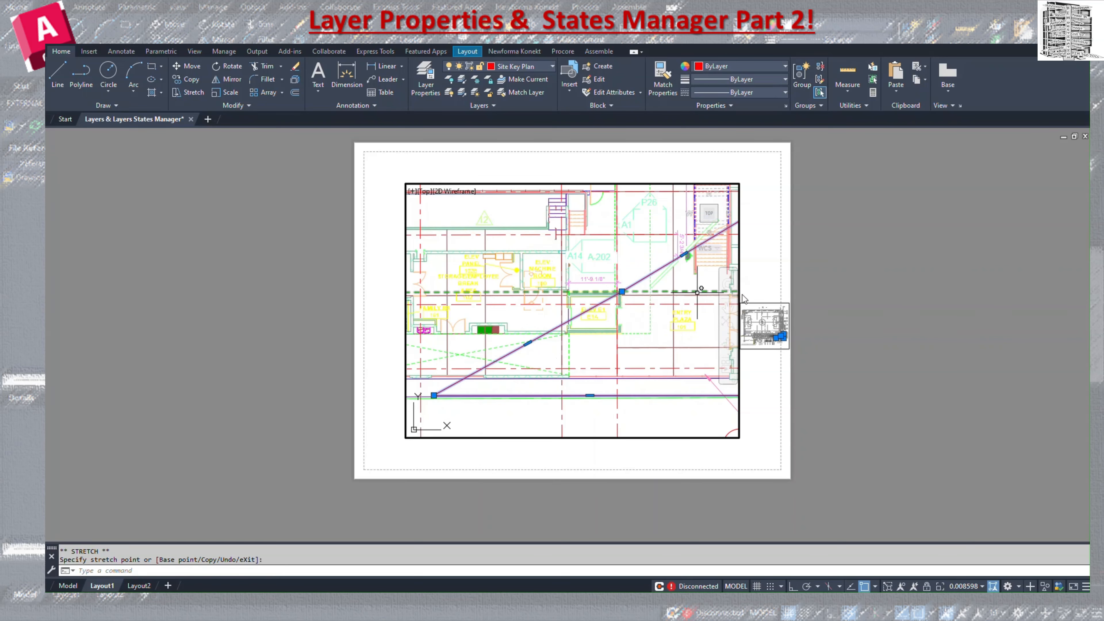
key(Escape)
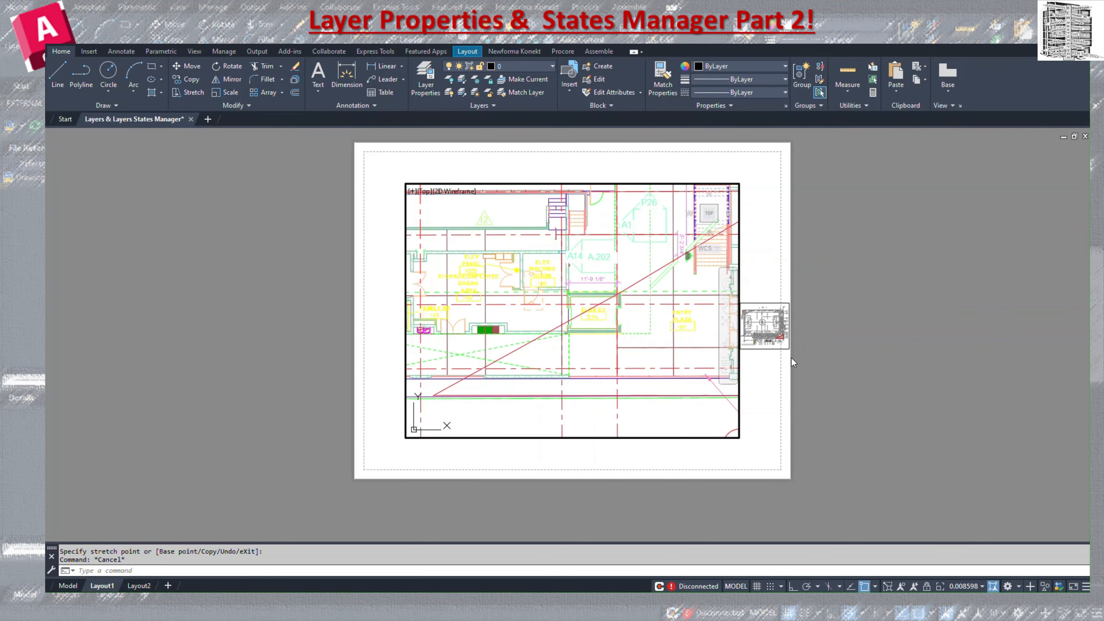
Reframe the plan inside the large viewport to bring the right edge of the reshaped red outline into view.
scroll(780, 370, up, 5)
scroll(785, 349, down, 2)
scroll(761, 361, down, 3)
middle_drag(619, 340, 674, 343)
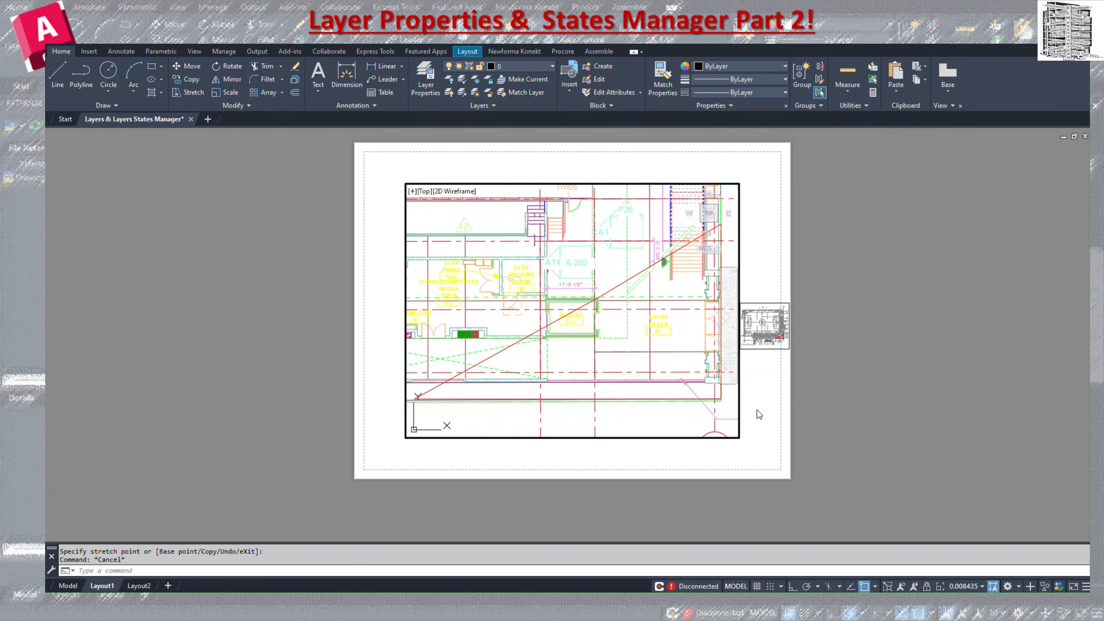
Return to paper space and examine the reshaped red outline inside the small key plan viewport.
double_click(762, 407)
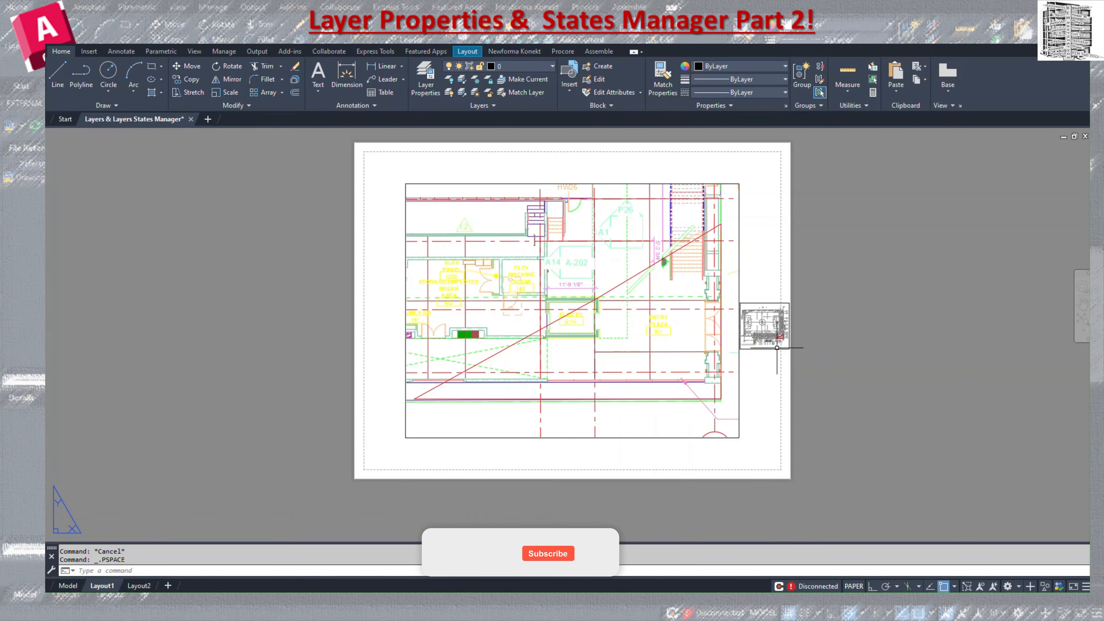
scroll(787, 344, up, 2)
scroll(786, 344, up, 3)
scroll(785, 352, up, 3)
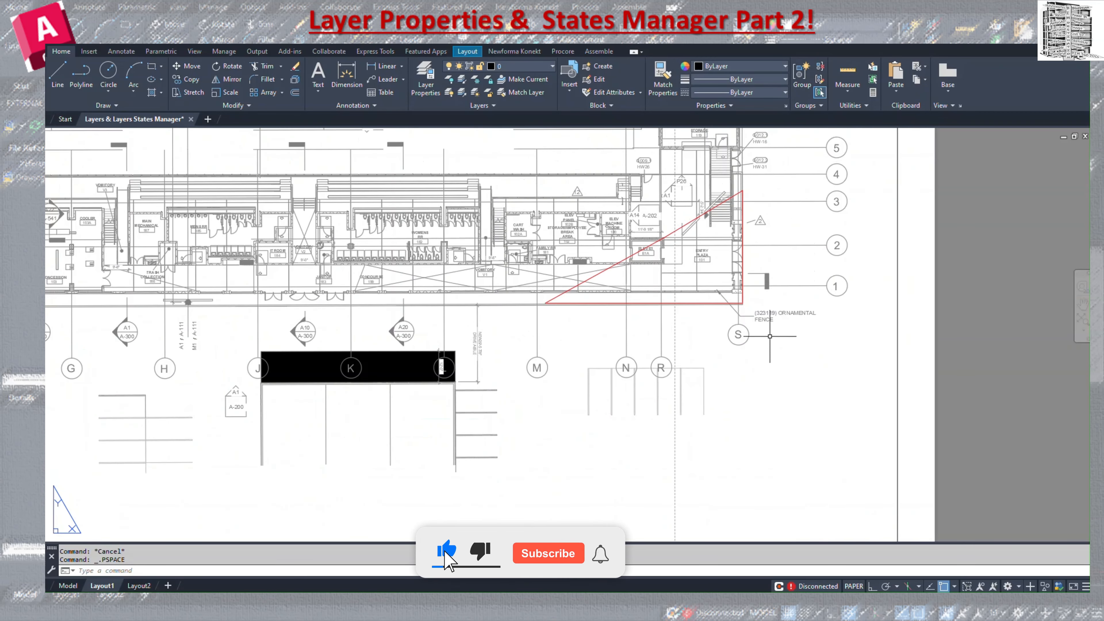
scroll(786, 354, down, 5)
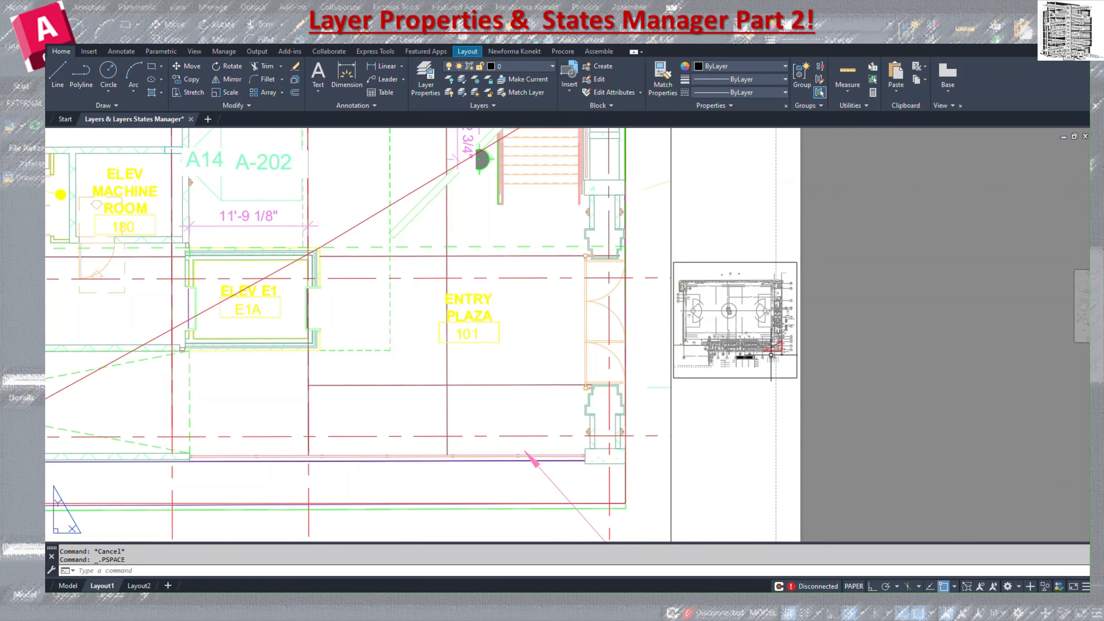
scroll(777, 354, down, 4)
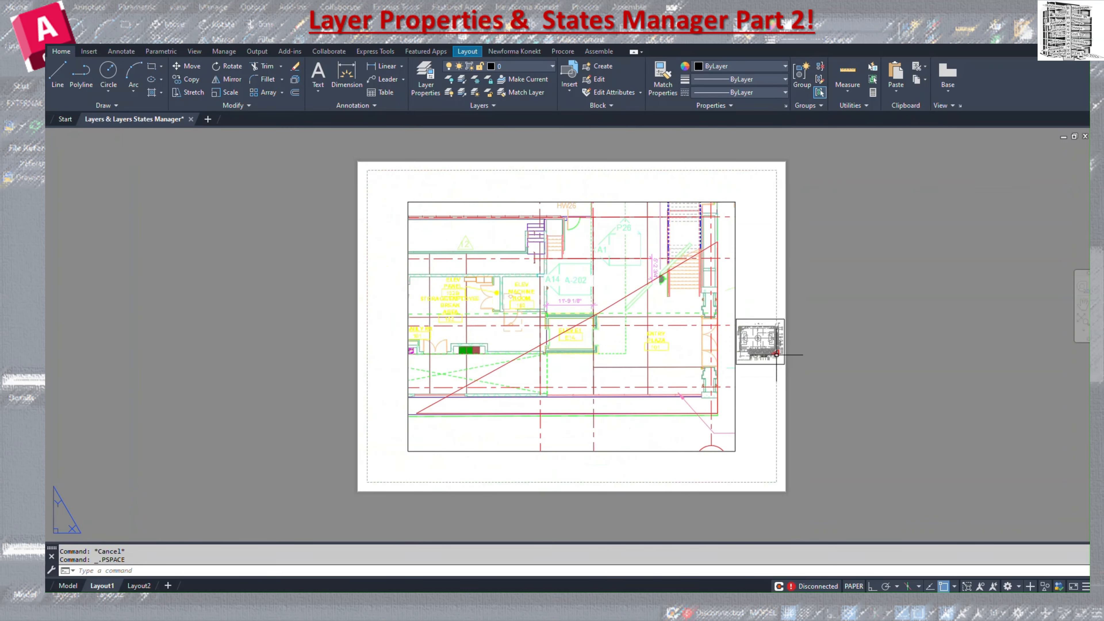